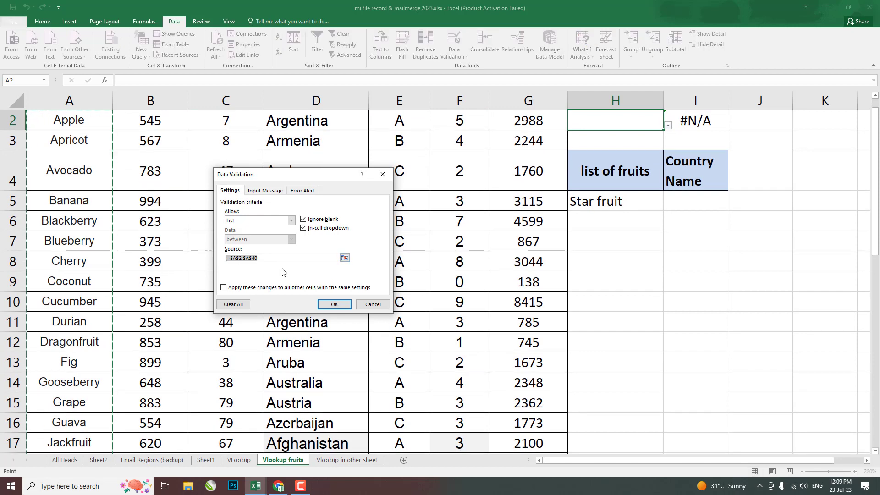
Step: Replace the source of cell H2's list validation with the fruit range =$A$2:$A$40 and apply it
key("BackSpace")
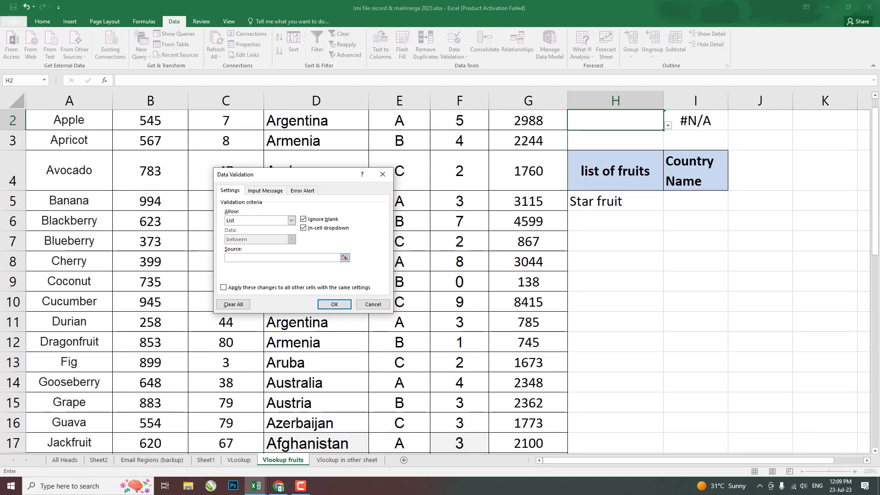
left_click_drag(877, 248, 878, 239)
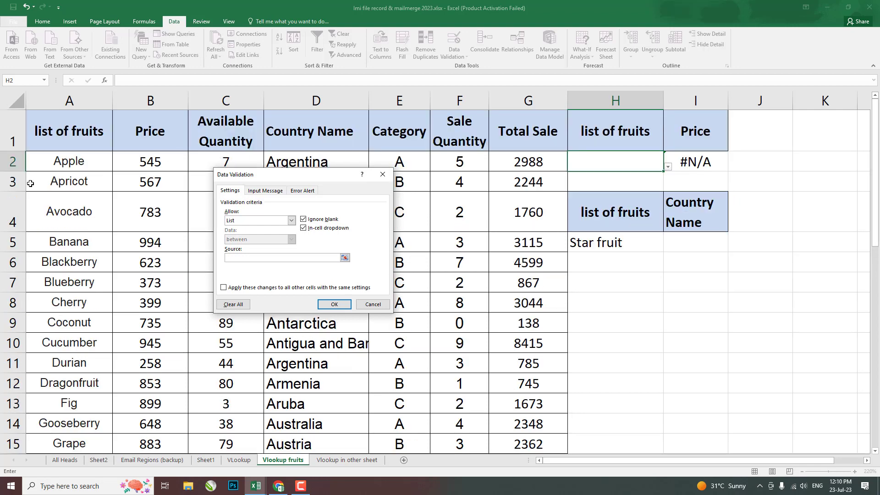
left_click_drag(68, 157, 98, 440)
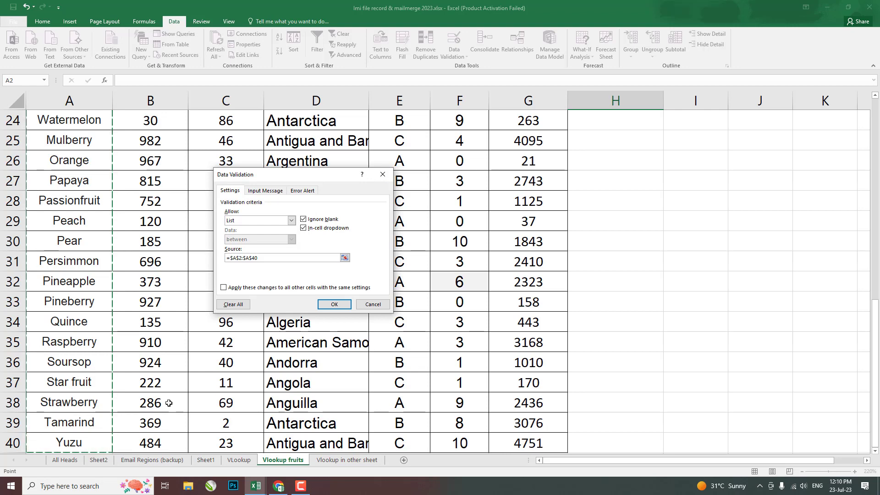
left_click(334, 304)
Step: Choose Blueberry from the validation list in cell H2
scroll(662, 244, "up", 8)
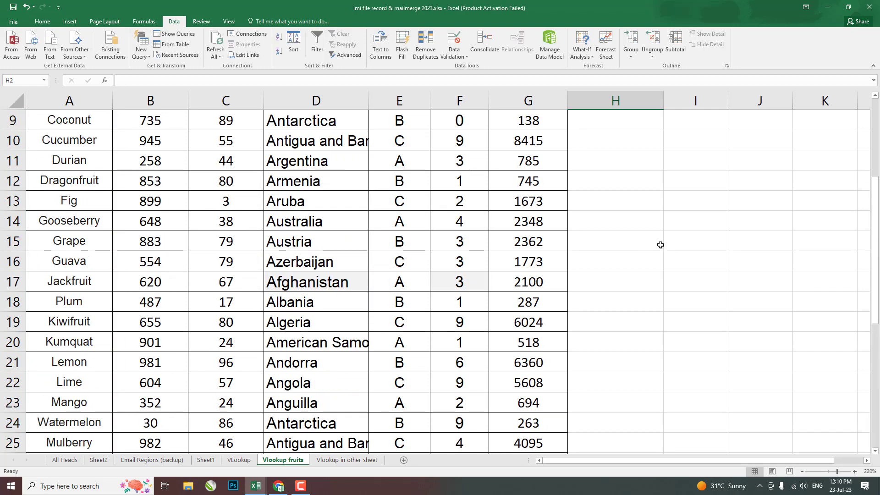
left_click(669, 167)
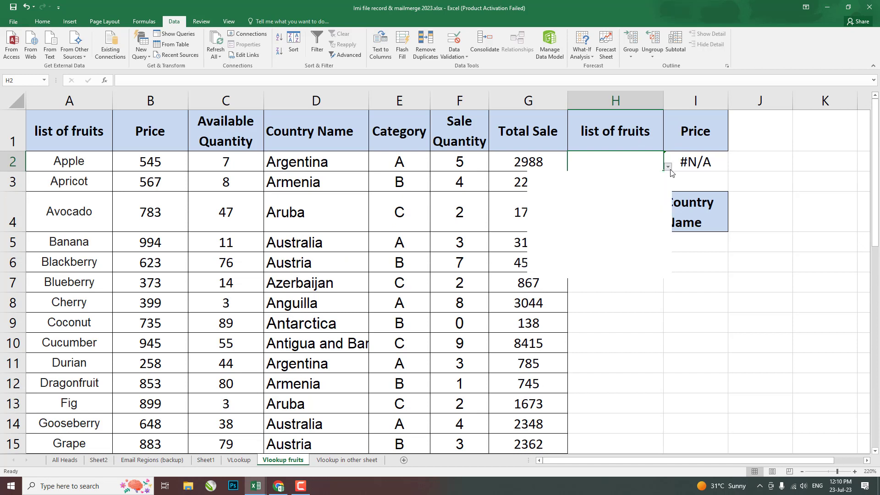
left_click(587, 243)
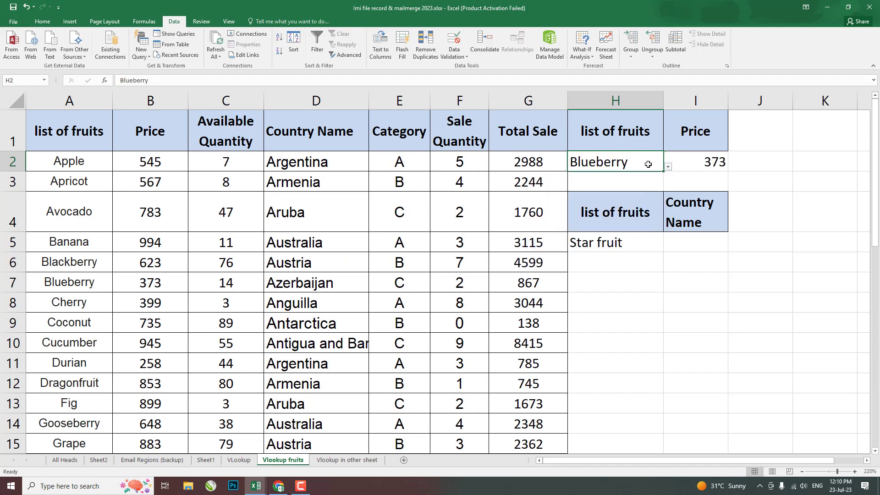
Step: Copy cell H2 with its fruit list into cell H5, replacing the existing entry
key("ctrl+c")
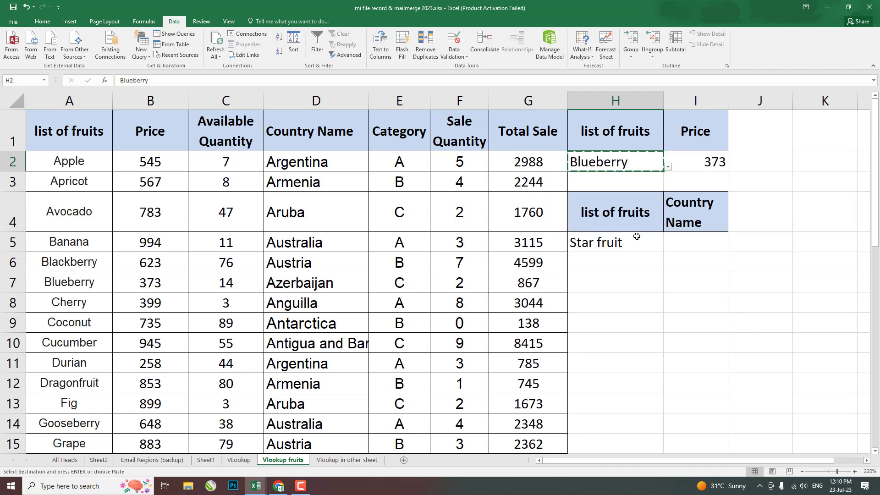
left_click(639, 245)
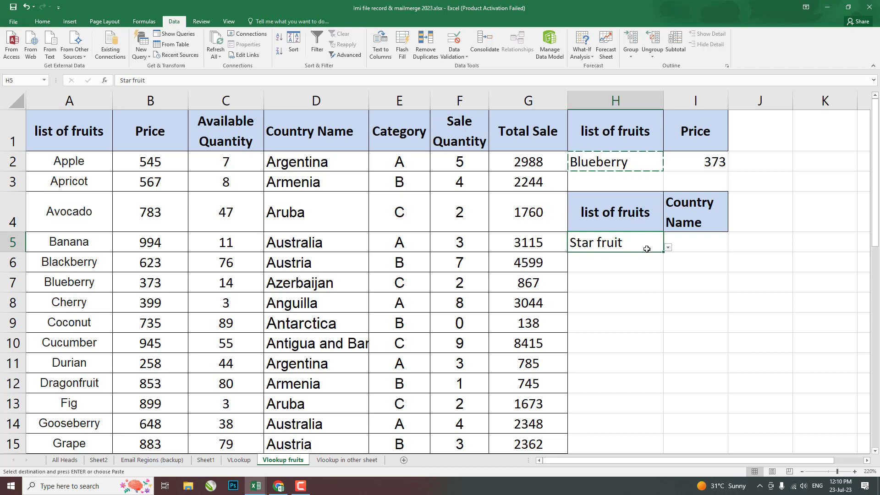
key("ctrl+v")
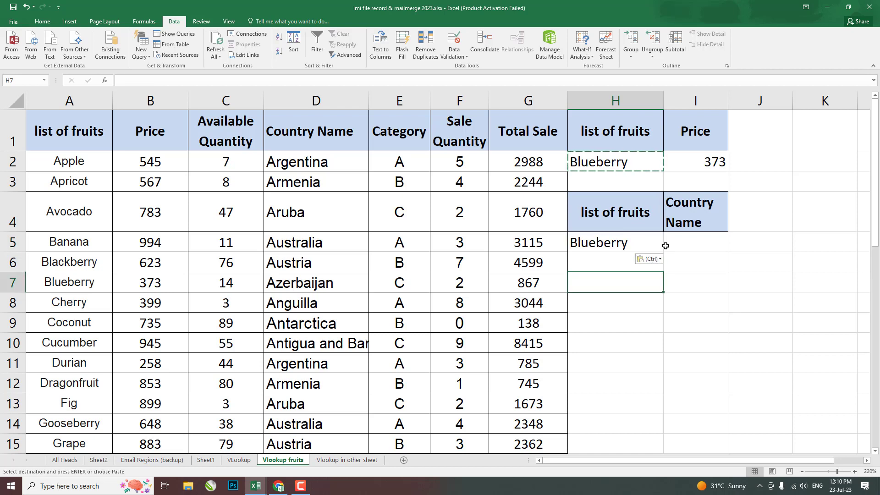
Step: Choose Apple from the fruit list in cell H5 and clear the copy selection
left_click(668, 248)
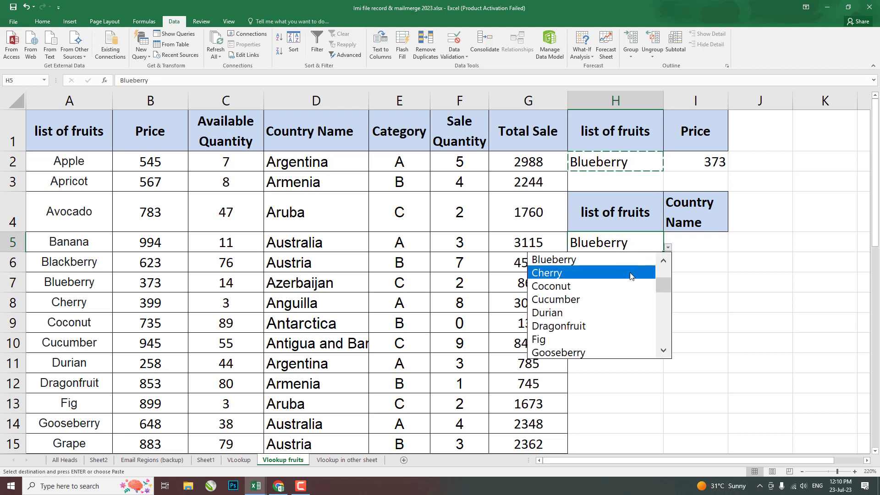
left_click_drag(664, 285, 663, 272)
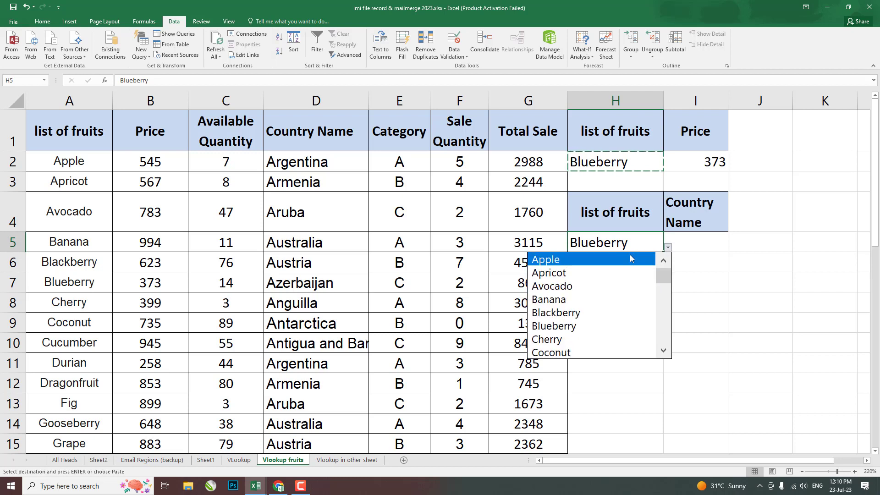
left_click(631, 259)
left_click(712, 247)
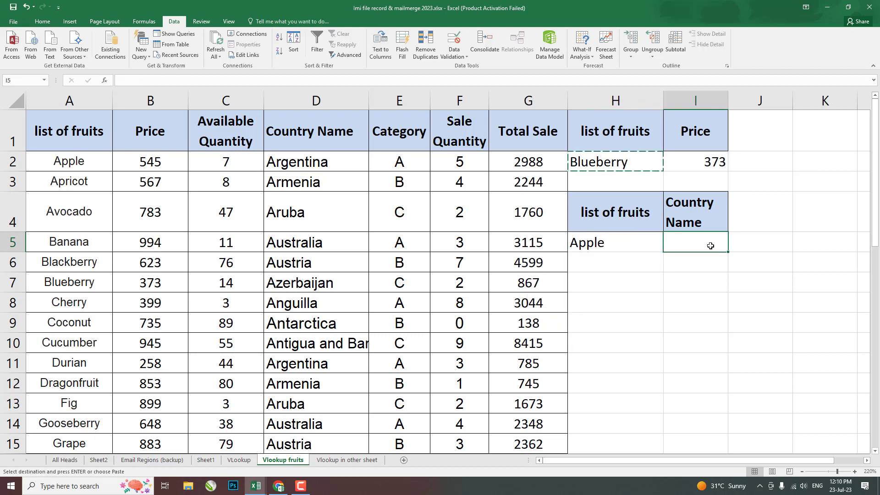
key("Escape")
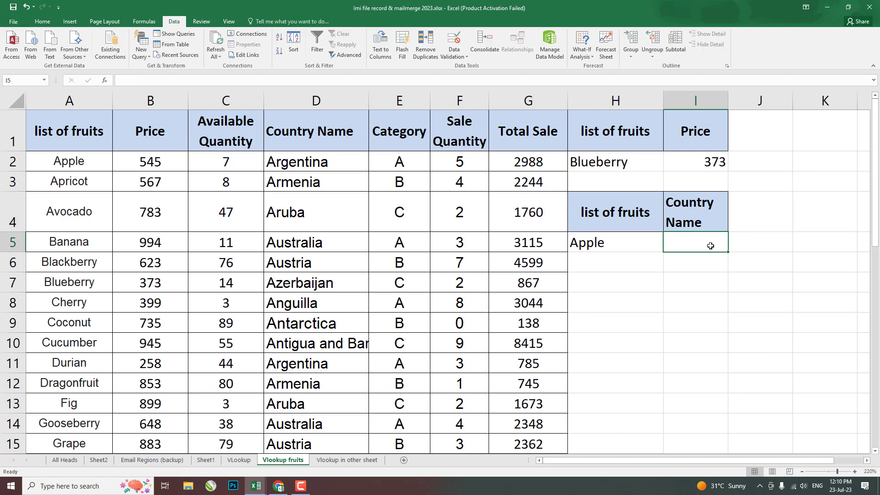
left_click(725, 229)
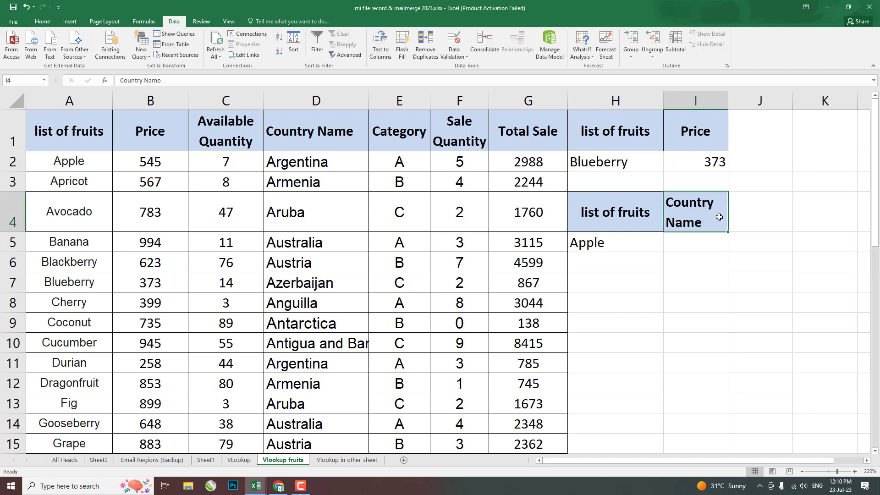
left_click(605, 213)
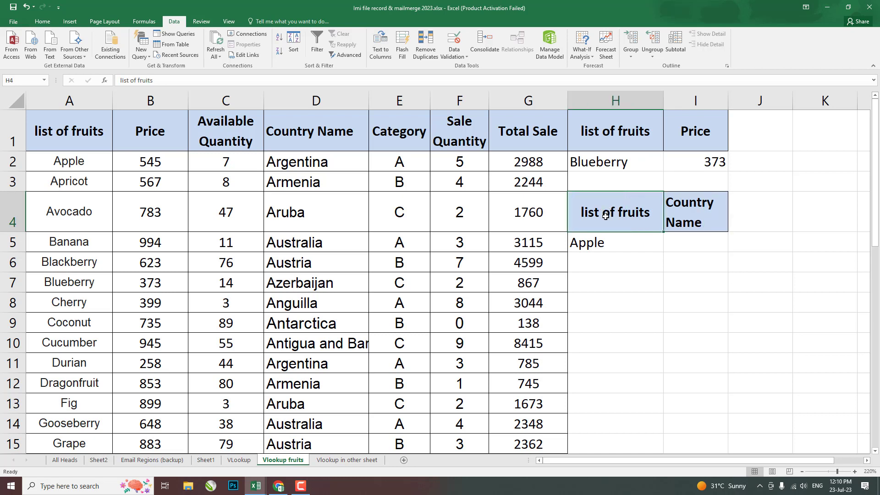
left_click(635, 239)
left_click(699, 241)
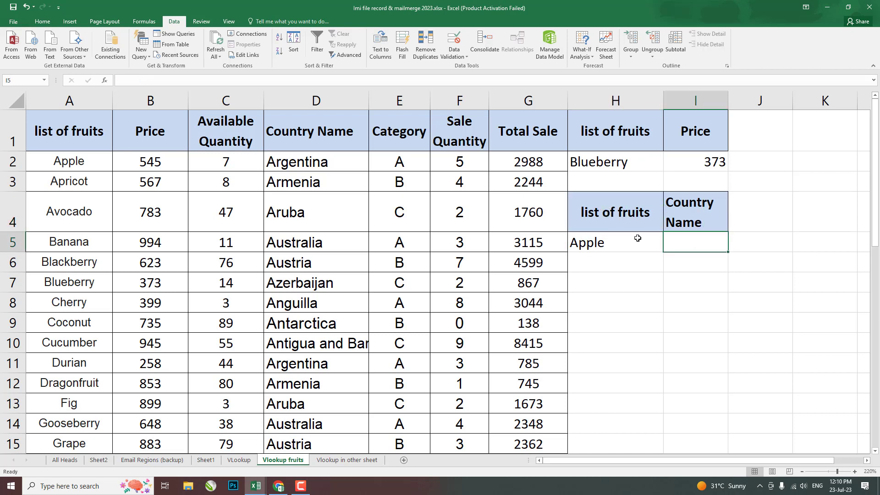
left_click(330, 96)
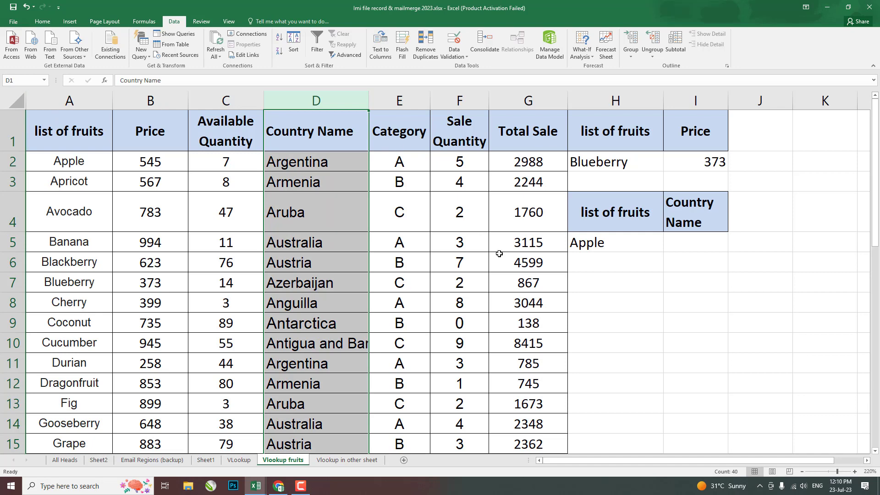
left_click(672, 277)
left_click(687, 243)
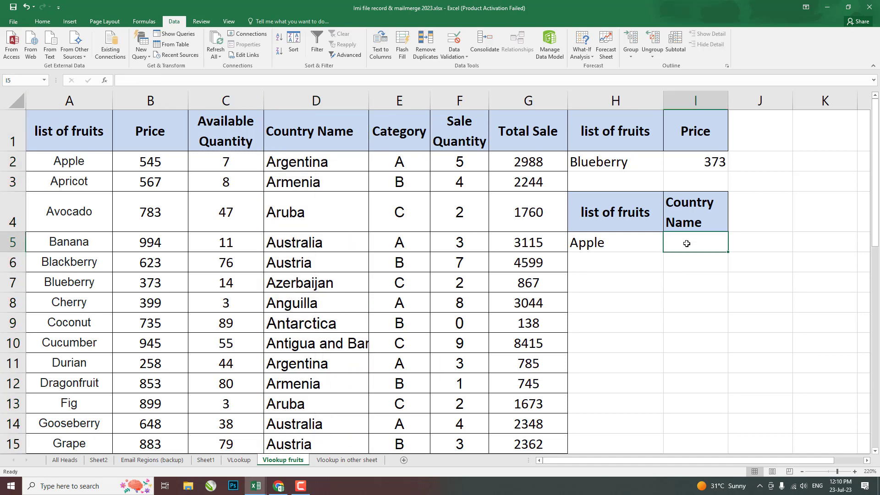
Step: Copy the price VLOOKUP formula from cell I2 into cell I5 under Country Name
left_click(682, 164)
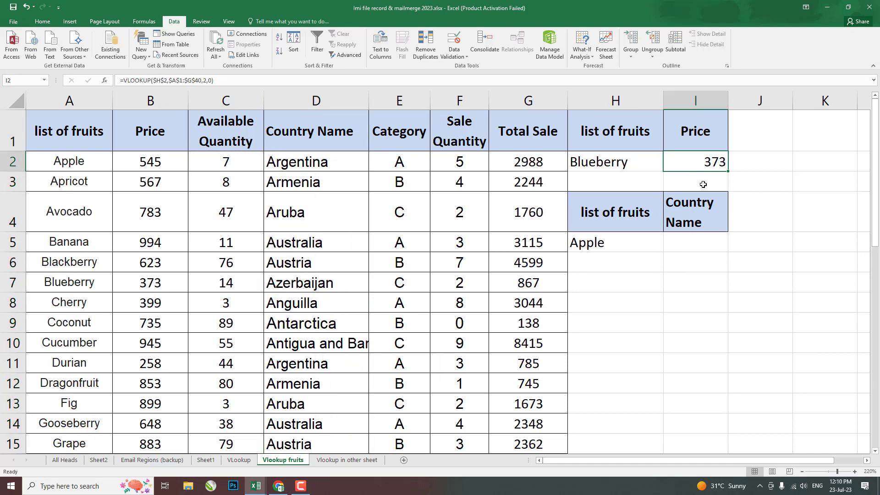
key("ctrl+c")
left_click(702, 246)
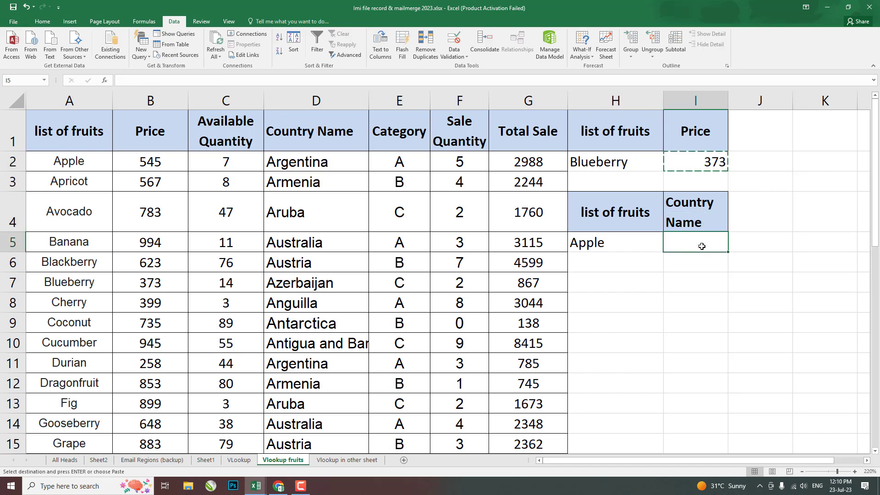
key("ctrl+v")
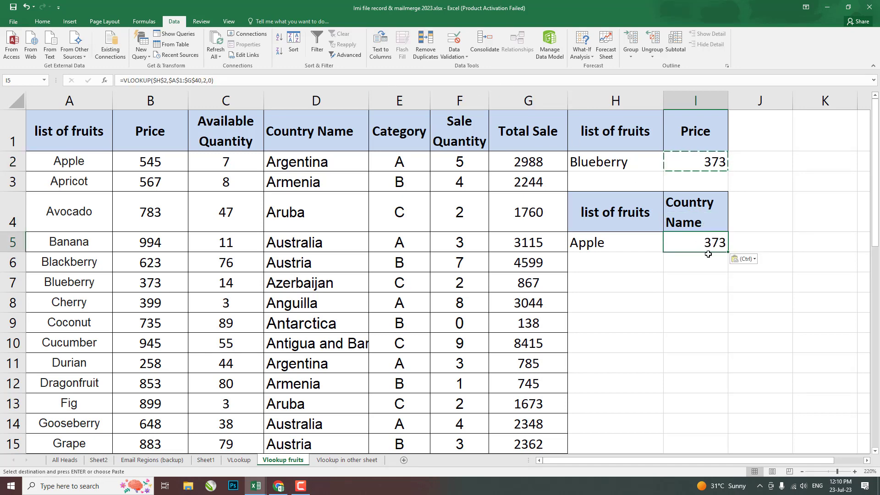
key("Escape")
Step: Set the column index number in the VLOOKUP formula of cell I5 to 4
double_click(708, 248)
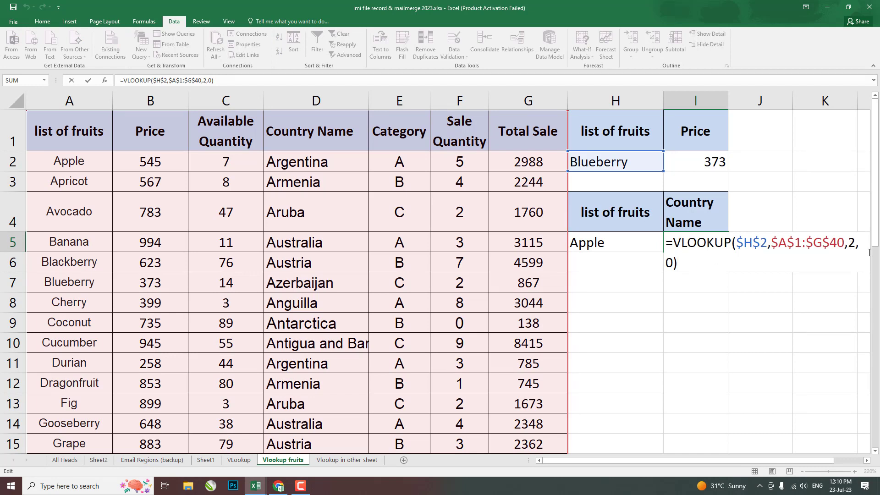
key("Left")
key("Left")
key("Left")
key("Left")
key("shift+Right")
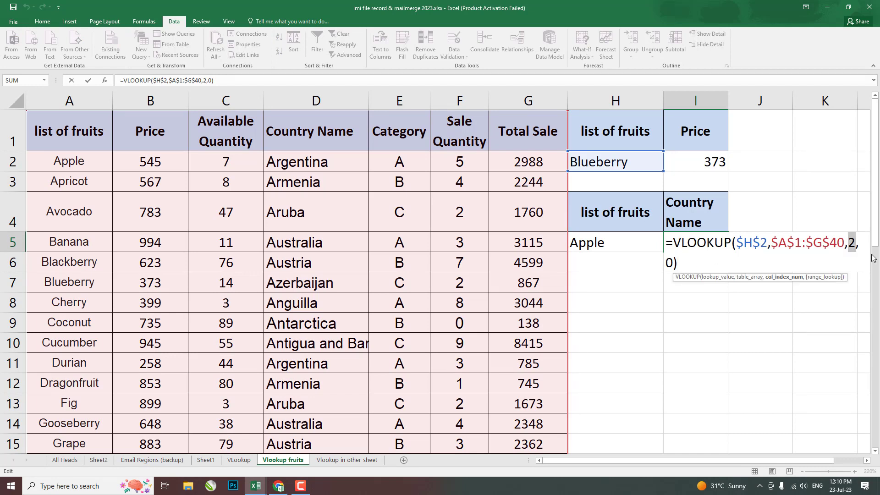
type("4")
Step: Set the lookup value in cell I5's VLOOKUP to $H$5 and enter the formula
left_click(752, 242)
key("shift+Left")
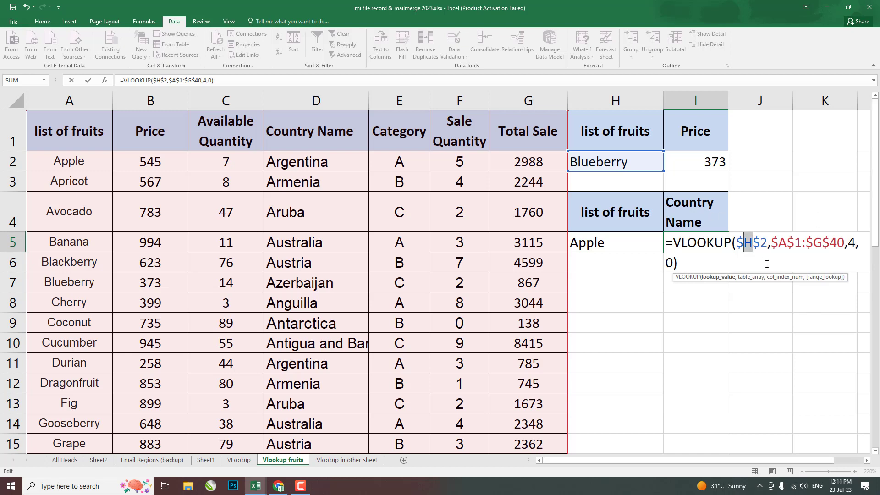
key("Right")
key("Right")
key("shift+Right")
type("5")
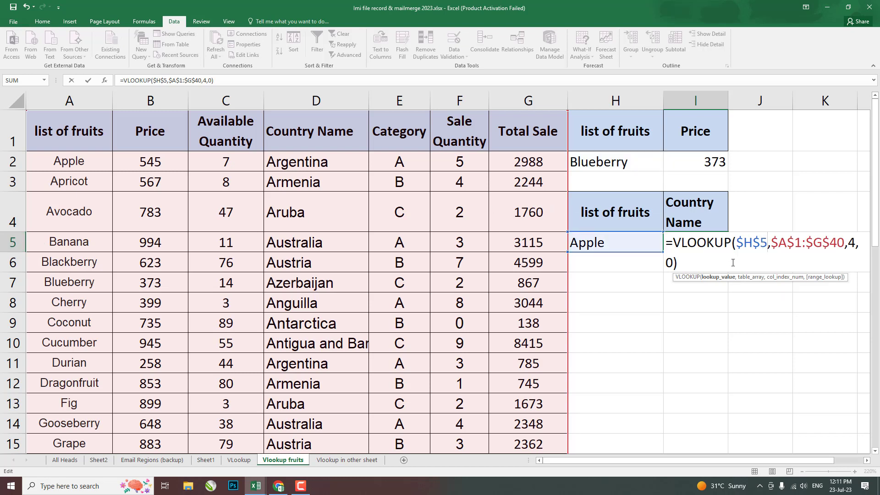
left_click(733, 262)
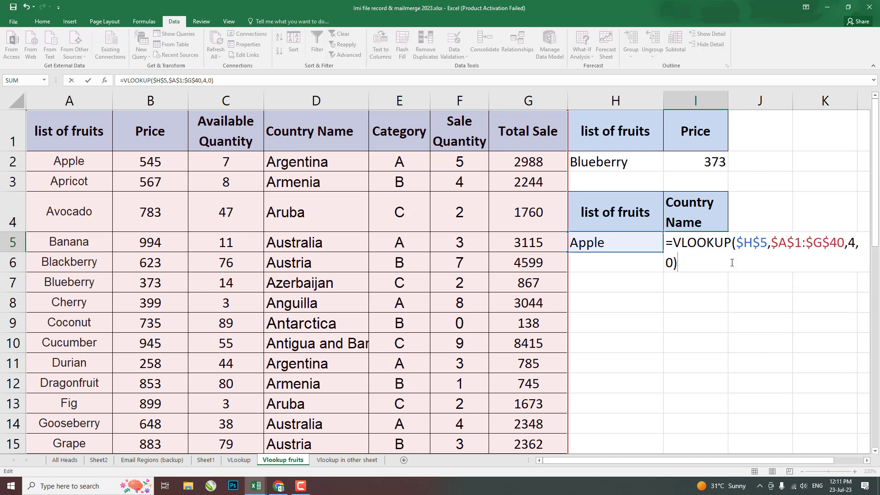
key("Return")
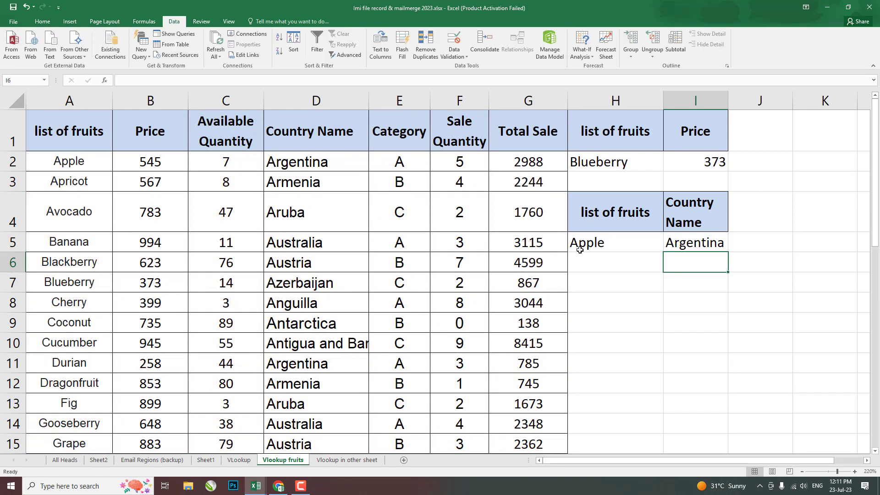
Step: Test the country lookup by choosing Banana, followed by Cucumber, from the fruit list in cell H5
left_click(660, 246)
left_click(667, 247)
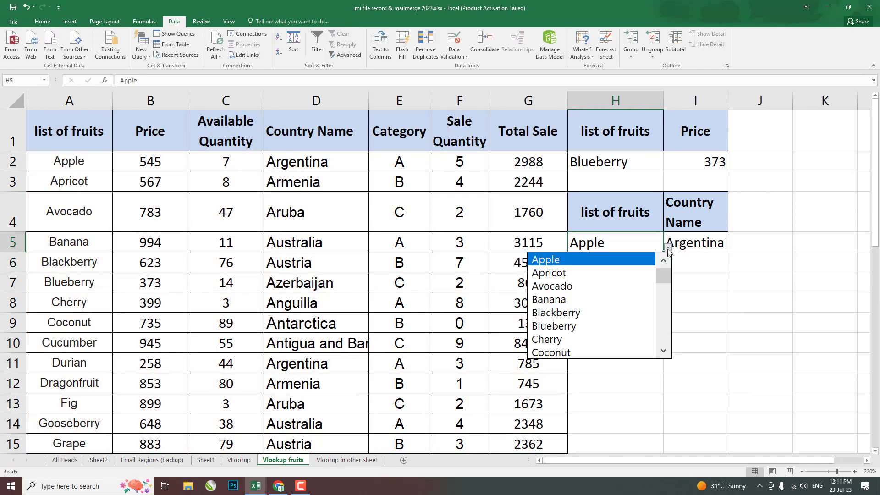
left_click(586, 302)
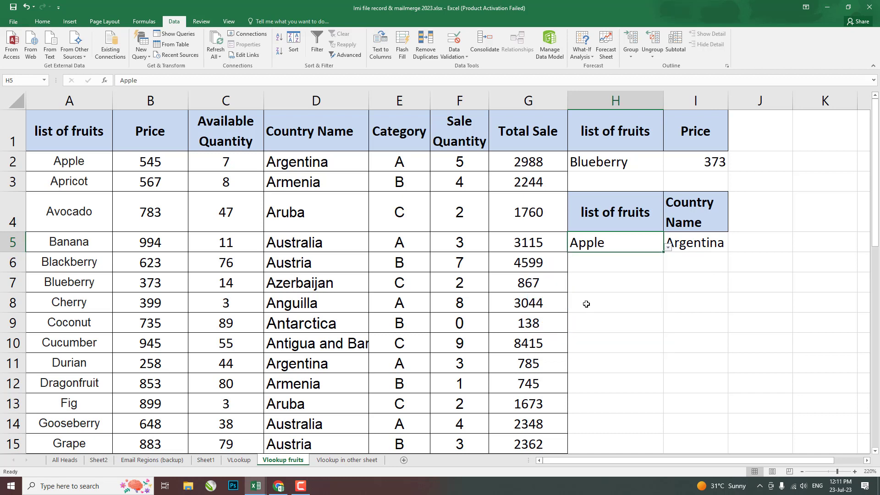
left_click(668, 248)
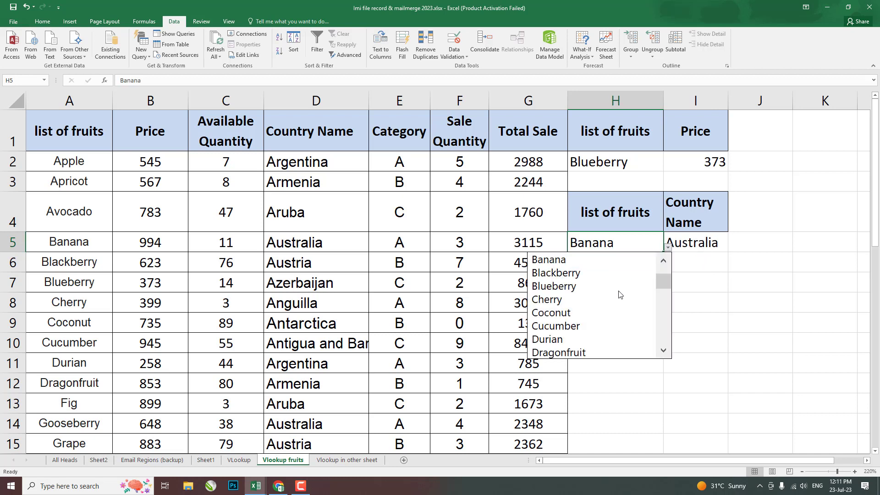
left_click(587, 326)
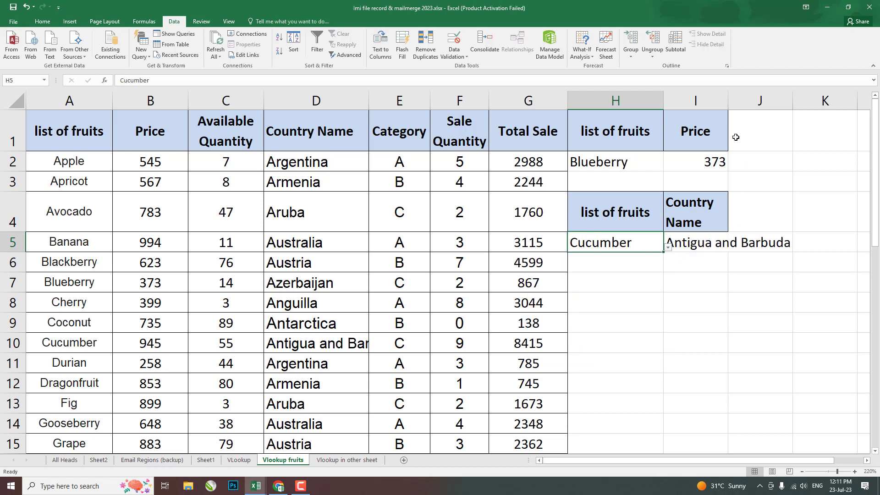
Step: Widen column I so that it is almost as wide as the country name in cell I5
left_click_drag(730, 103, 789, 103)
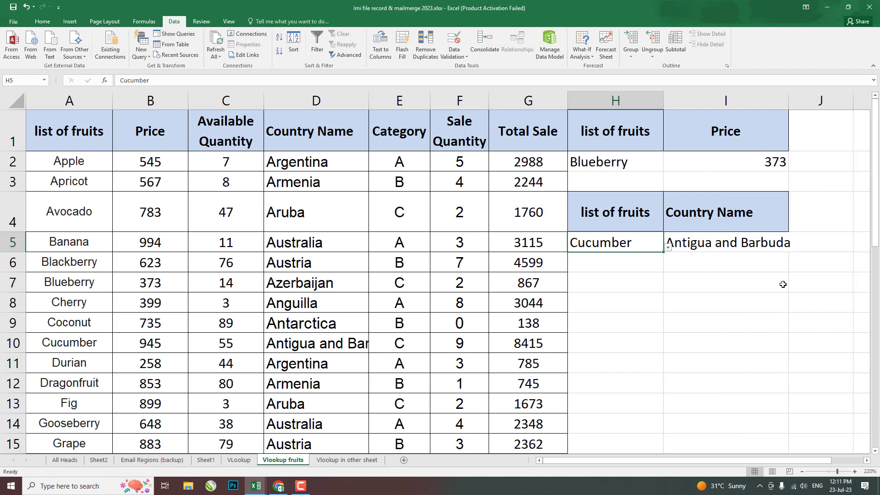
left_click(775, 295)
left_click(742, 242)
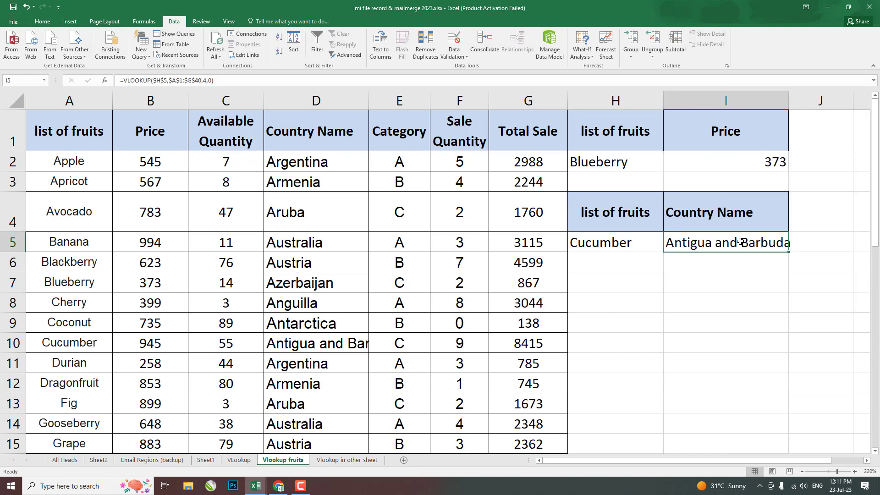
left_click(350, 136)
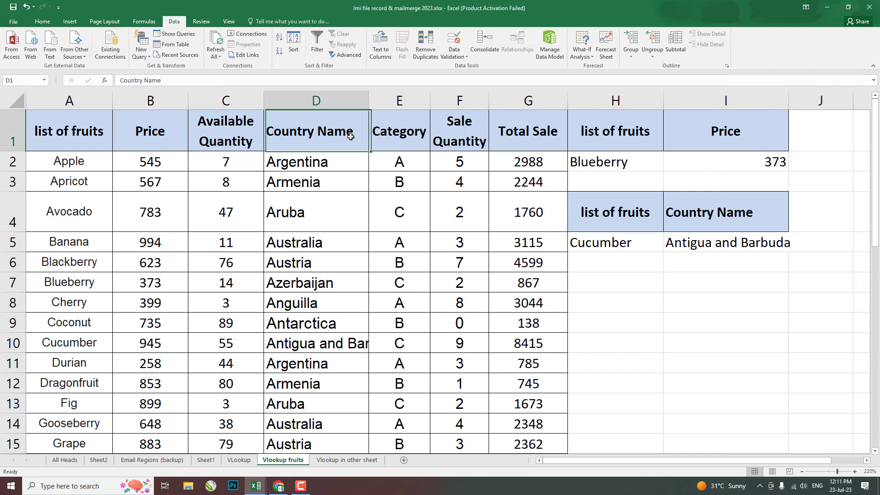
left_click(93, 135)
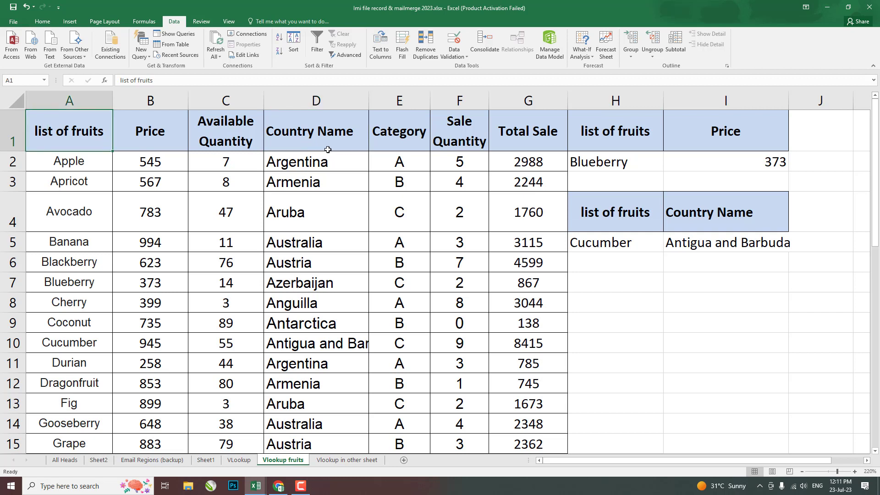
Step: Compare the country formula result in cell I5 with Cucumber's country in cell D10, and inspect the price formula in cell I2
left_click(716, 248)
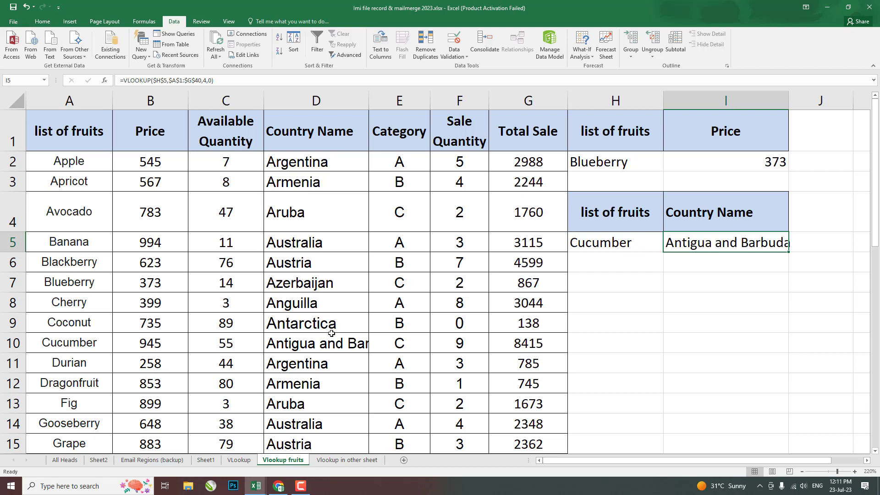
left_click(337, 349)
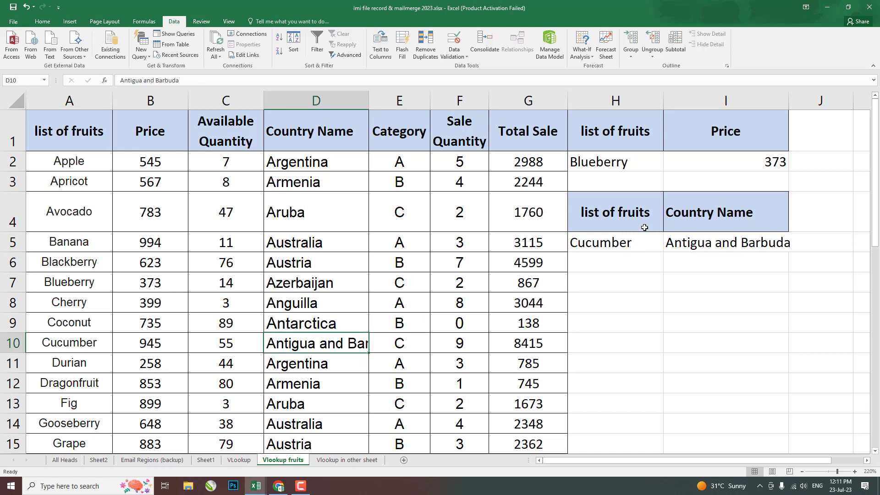
left_click(619, 243)
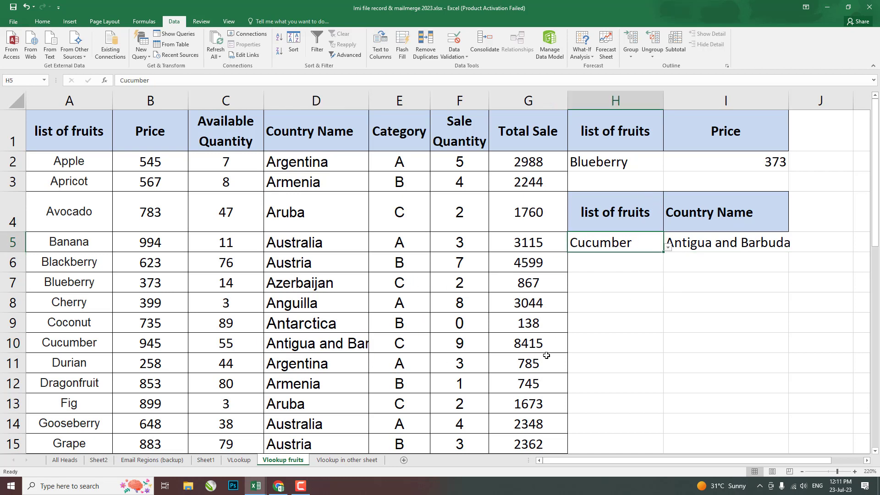
left_click_drag(878, 239, 832, 492)
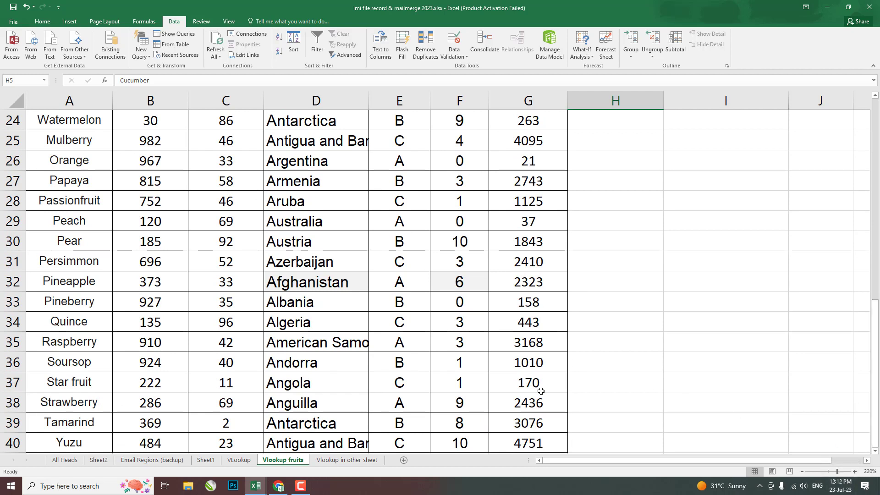
scroll(580, 315, "up", 4)
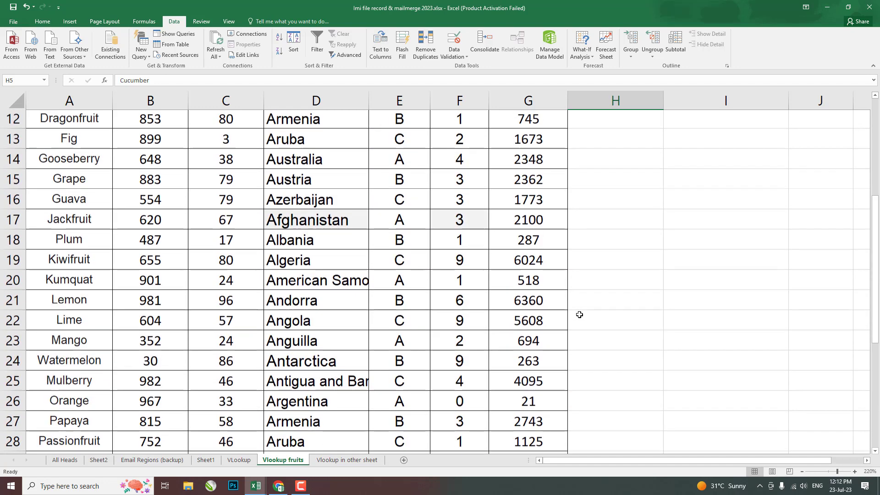
scroll(579, 314, "up", 4)
left_click(743, 158)
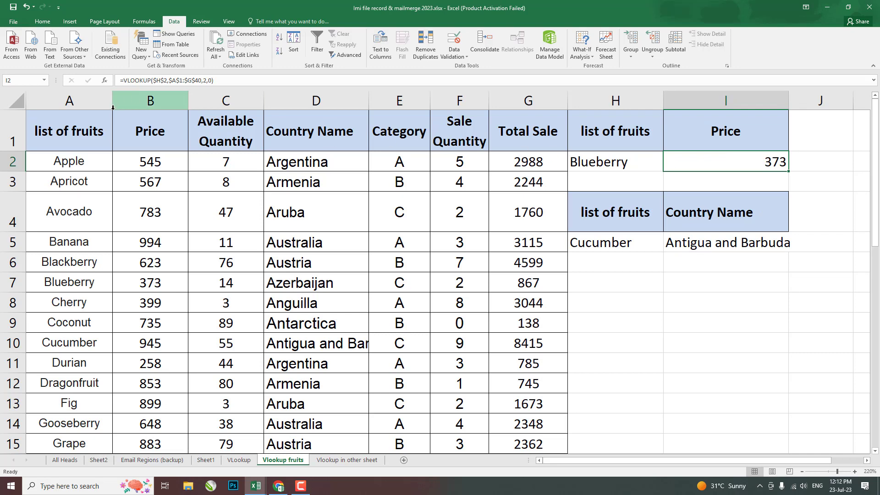
Step: Copy the header row A1:G1 and paste it below the fruit table, starting at cell A42
left_click_drag(73, 138, 515, 144)
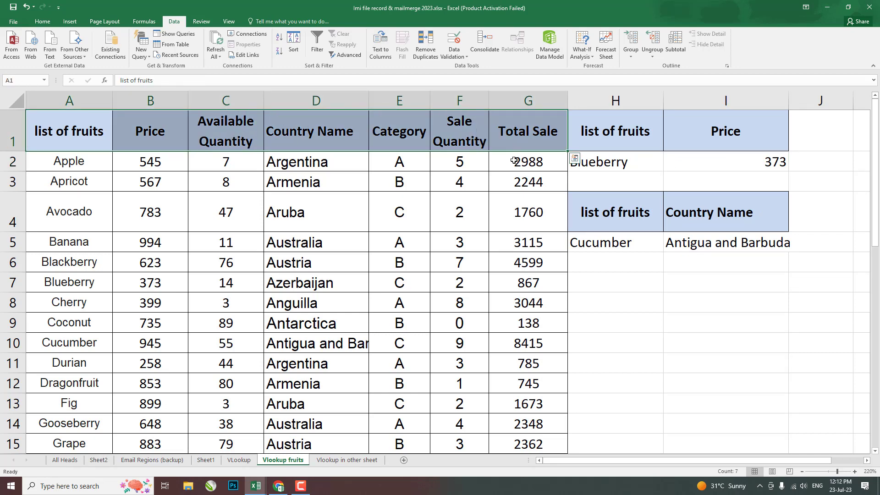
key("ctrl+c")
scroll(394, 321, "down", 8)
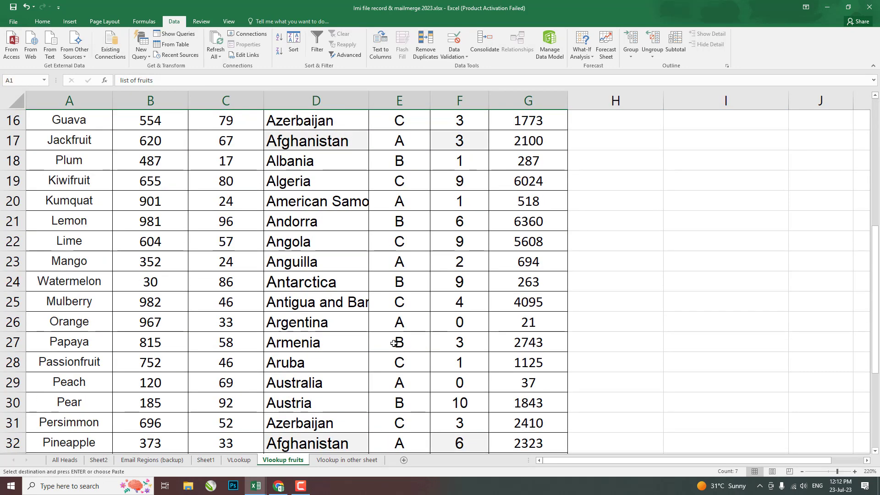
scroll(349, 366, "down", 4)
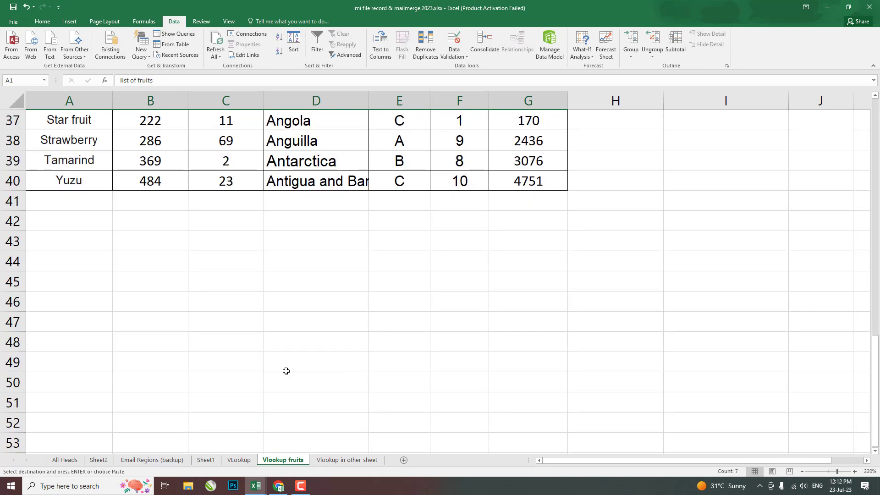
left_click(74, 226)
key("ctrl+v")
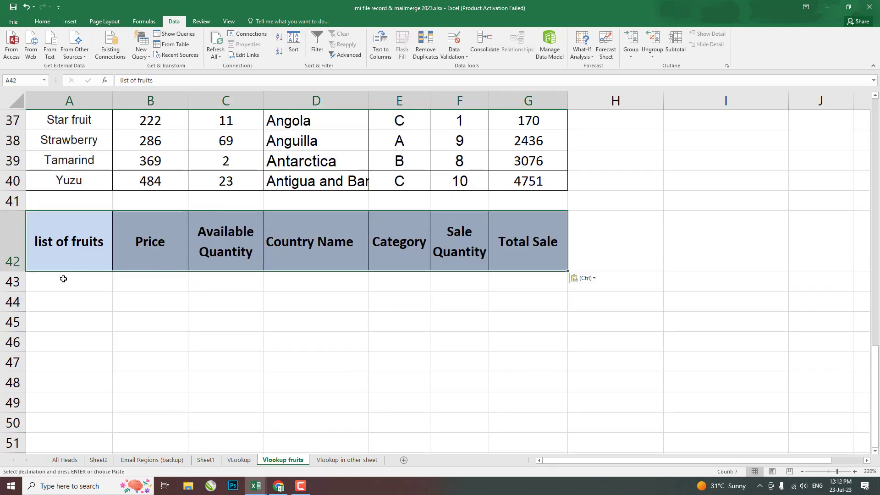
Step: Review the copied headings in row 42, from Price through Total Sale, against the table above
left_click(60, 280)
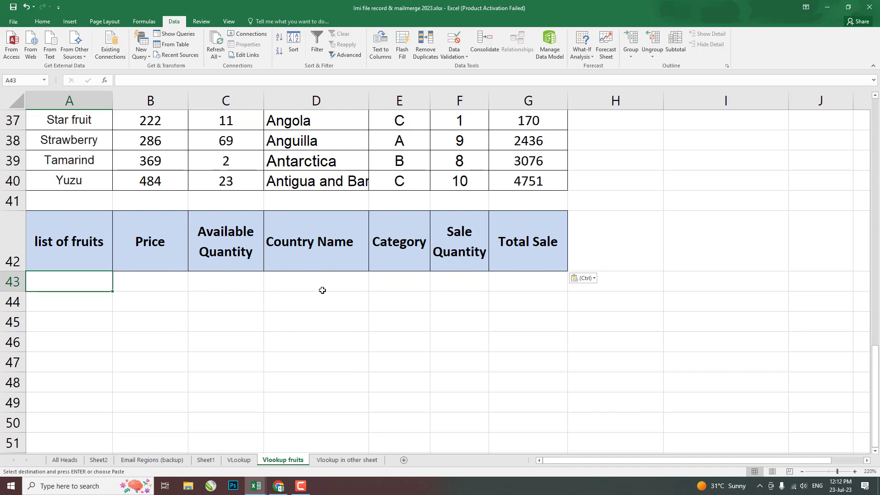
scroll(99, 223, "up", 2)
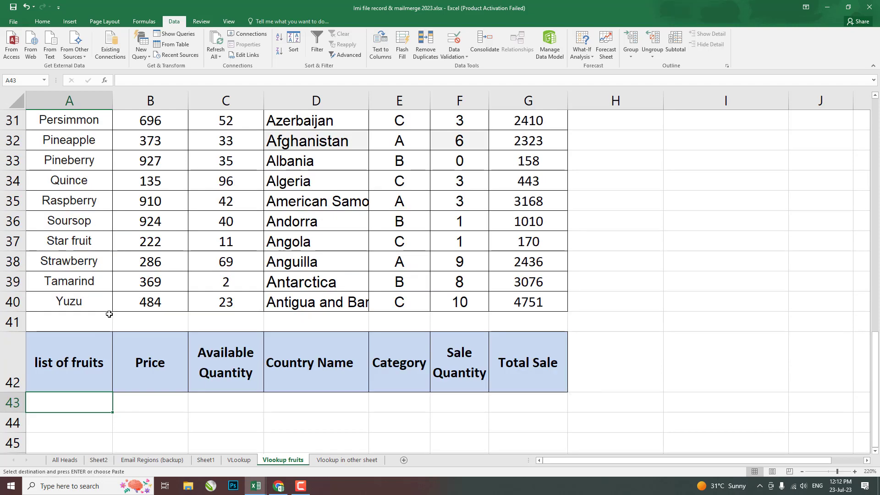
scroll(108, 314, "down", 2)
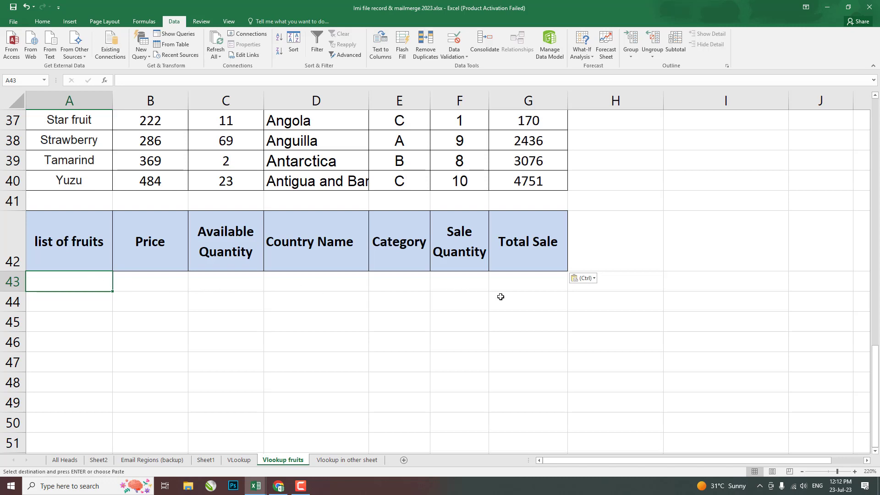
left_click(145, 249)
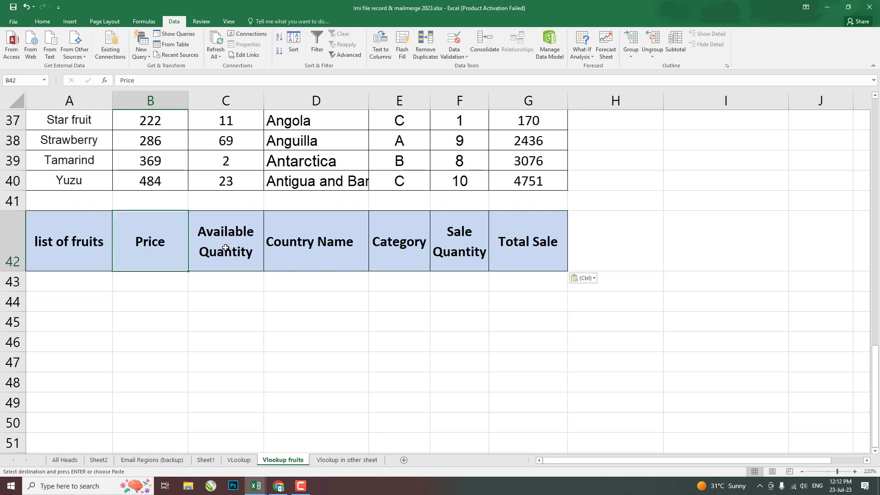
left_click(234, 248)
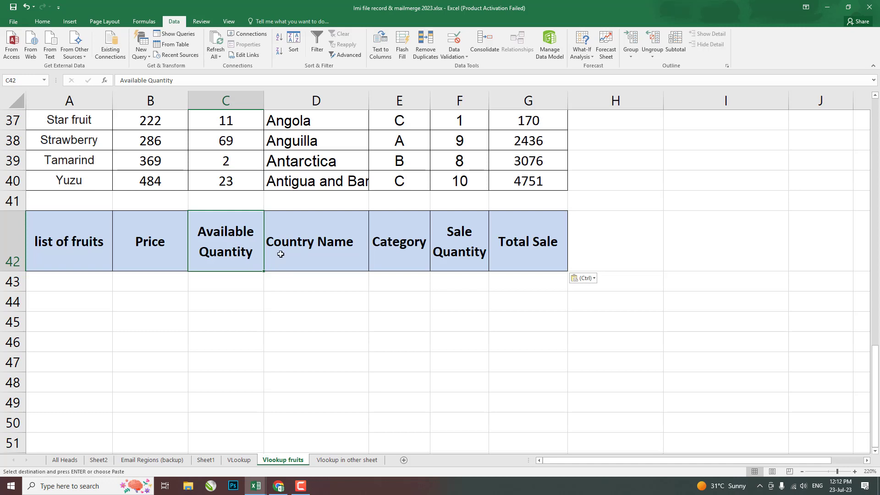
left_click(311, 247)
left_click(406, 262)
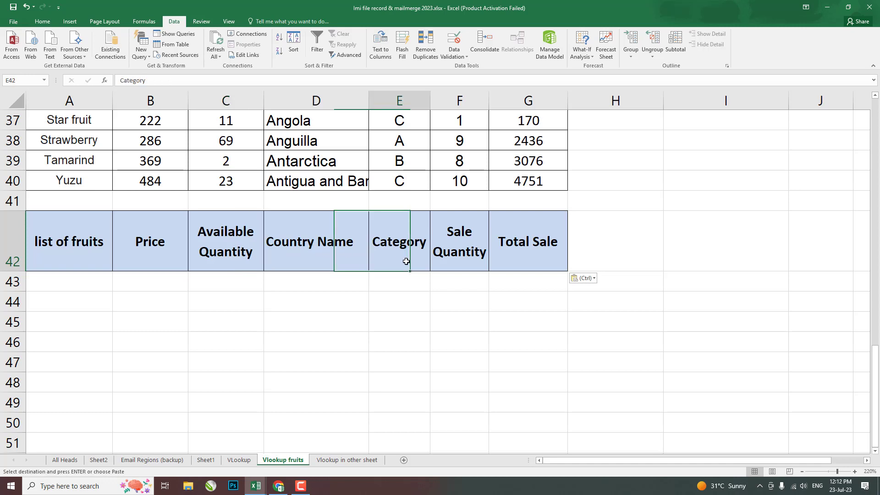
left_click(471, 249)
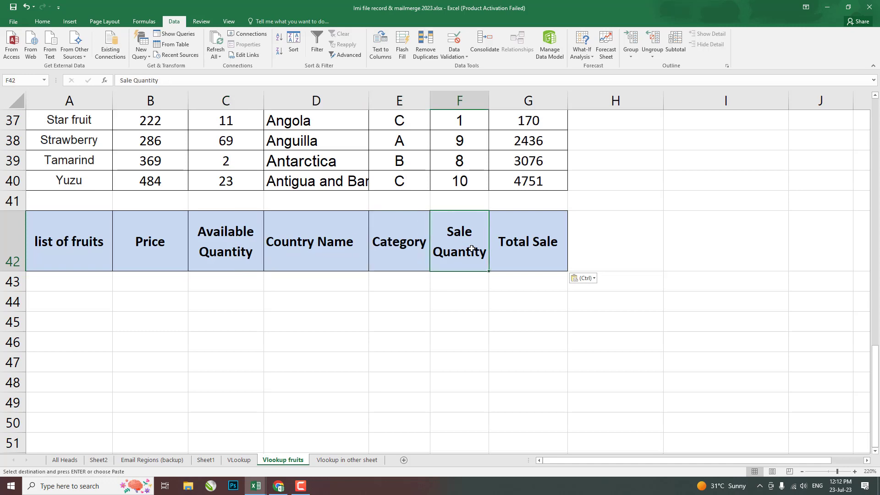
left_click(520, 254)
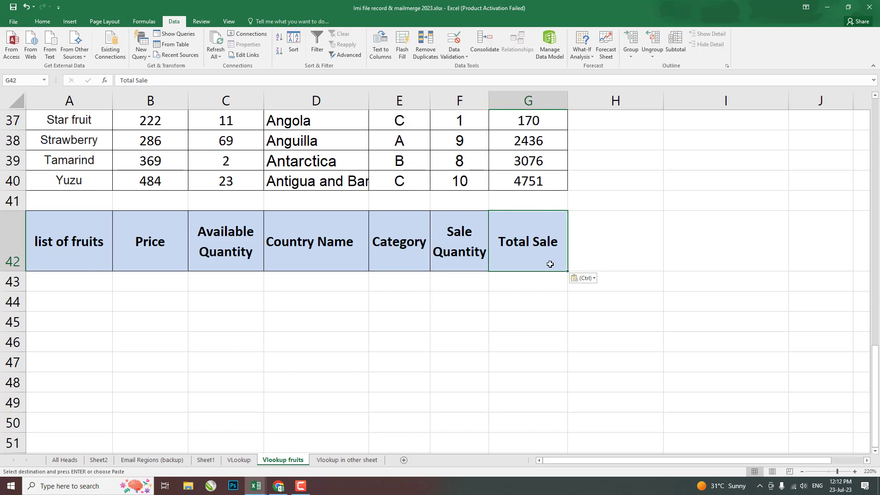
scroll(489, 306, "up", 2)
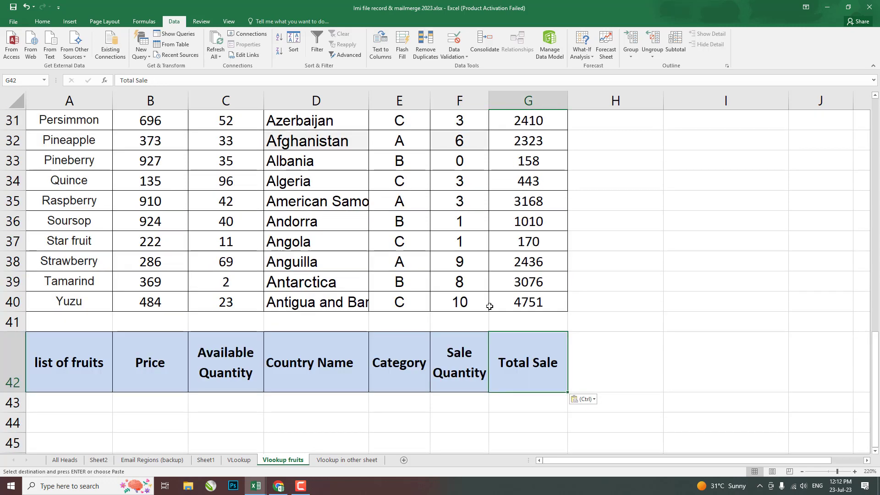
Step: Open Data Validation for cell A43, under the copied fruit heading, and allow List as the validation criterion
left_click(73, 402)
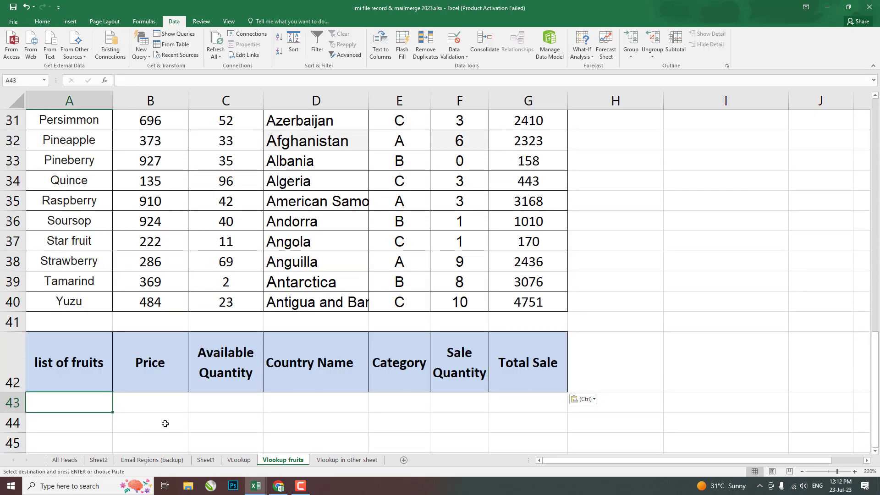
scroll(165, 423, "up", 2)
scroll(165, 423, "down", 2)
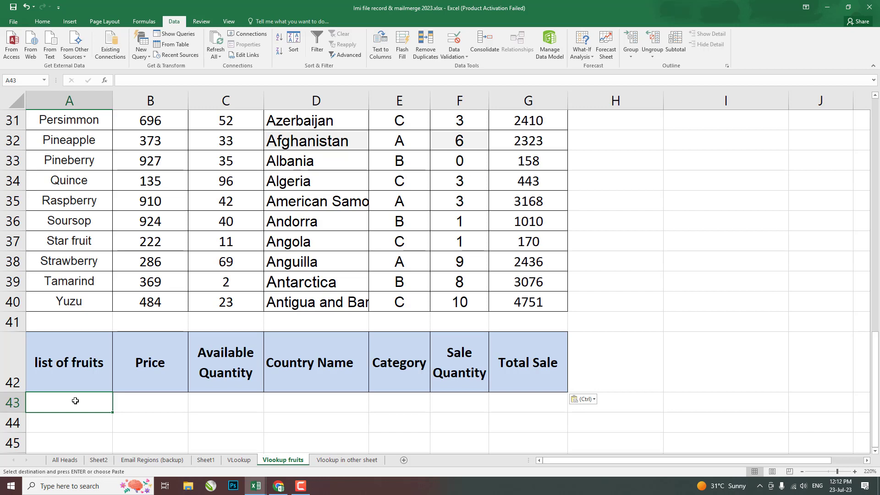
key("alt")
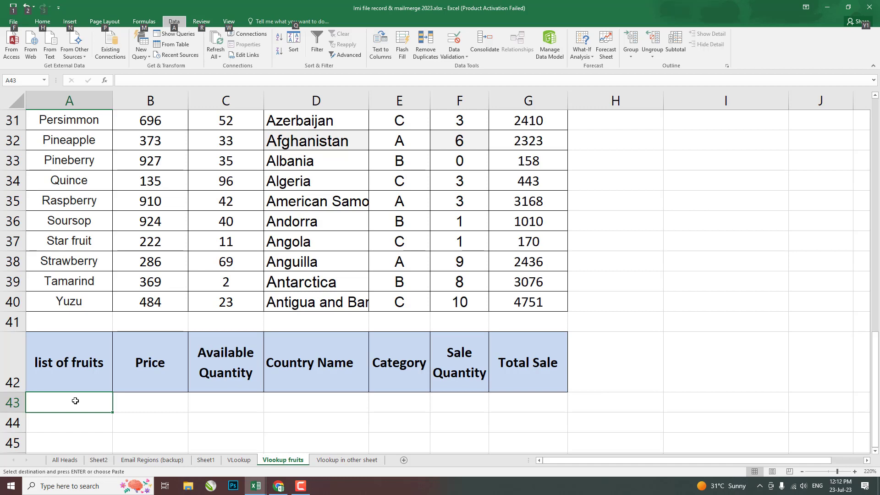
key("a")
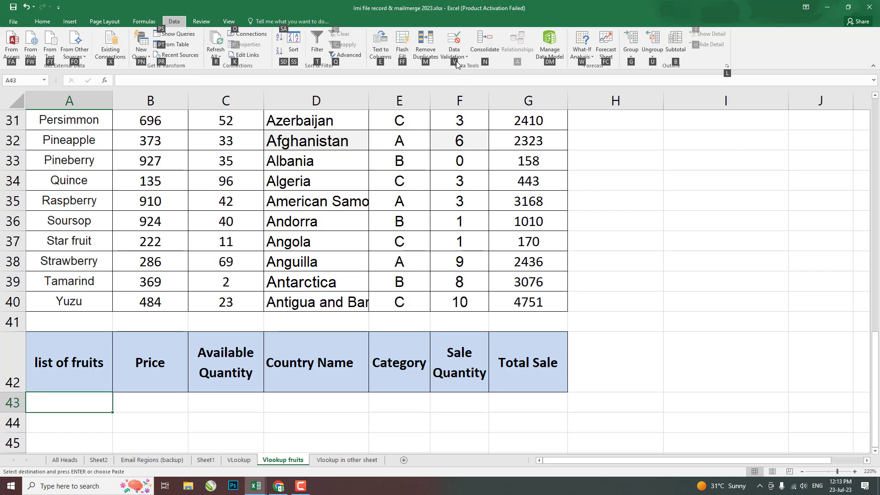
key("v")
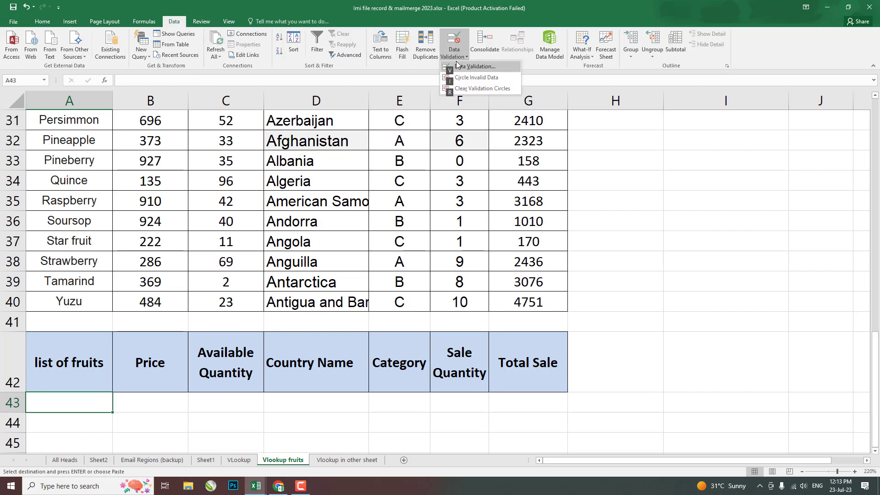
left_click(509, 67)
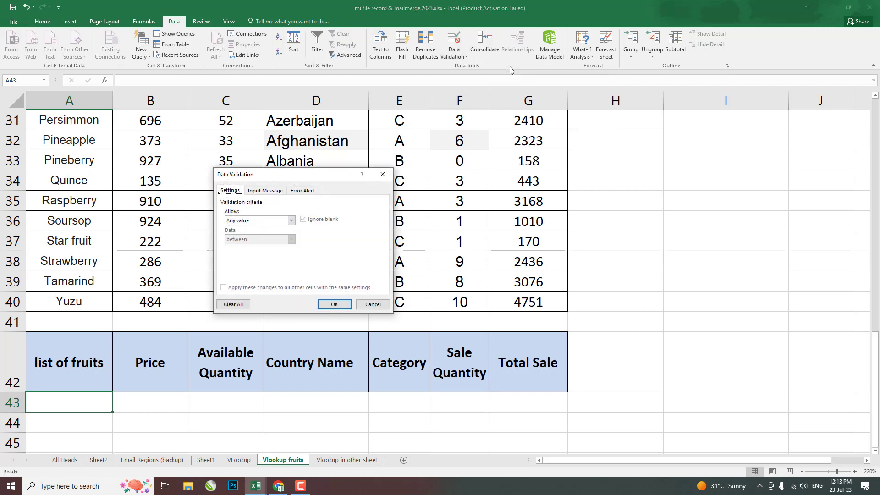
left_click_drag(274, 175, 299, 175)
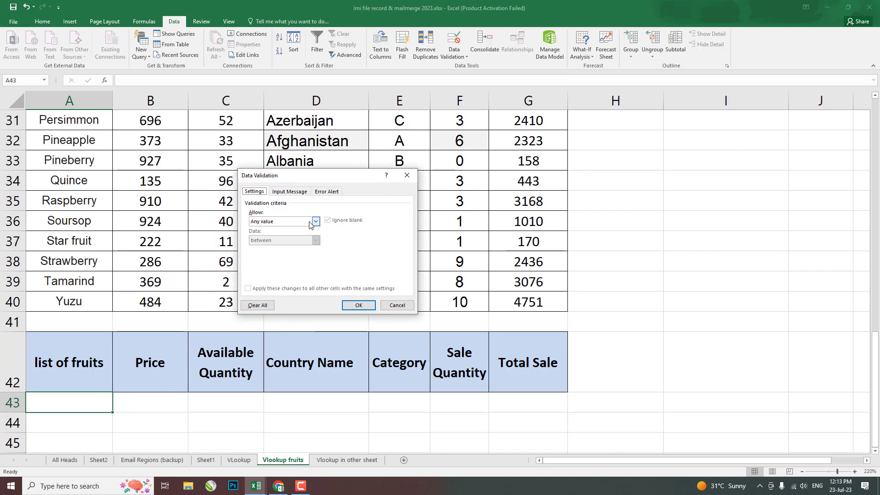
left_click(310, 221)
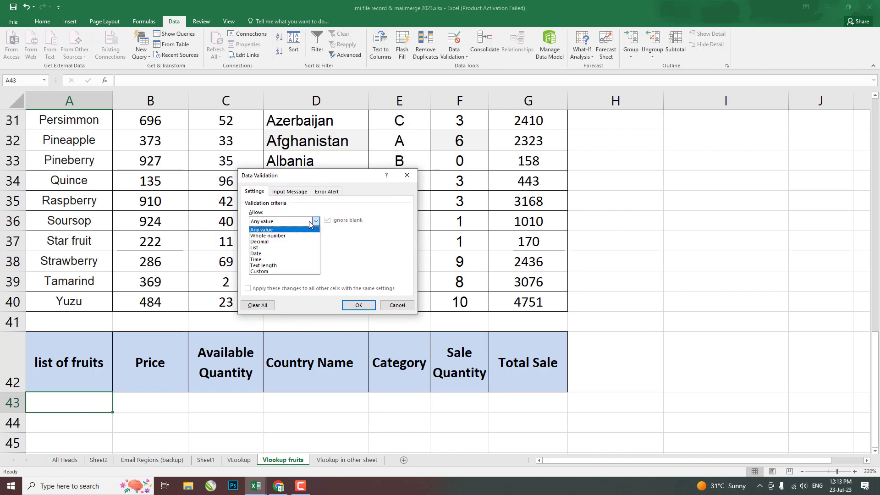
left_click(295, 248)
Step: Set the list source for cell A43 to =$A$2:$A$40 and apply the validation
left_click(297, 258)
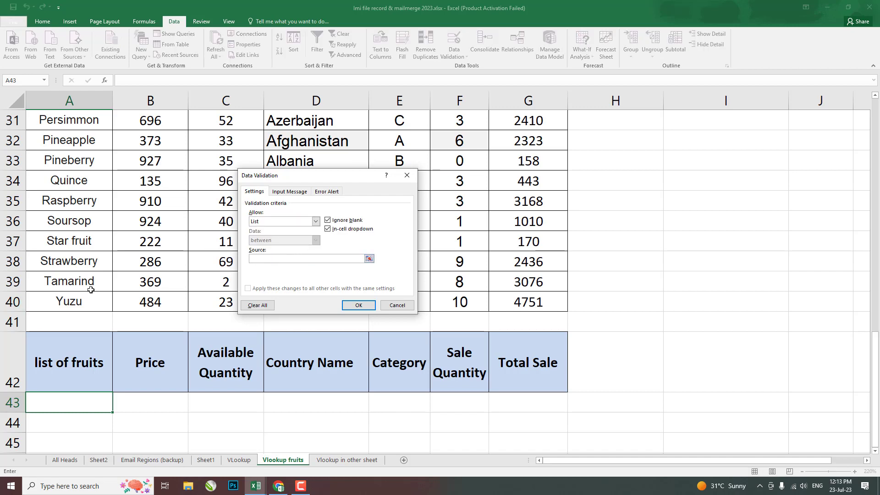
scroll(80, 148, "up", 4)
scroll(80, 148, "up", 6)
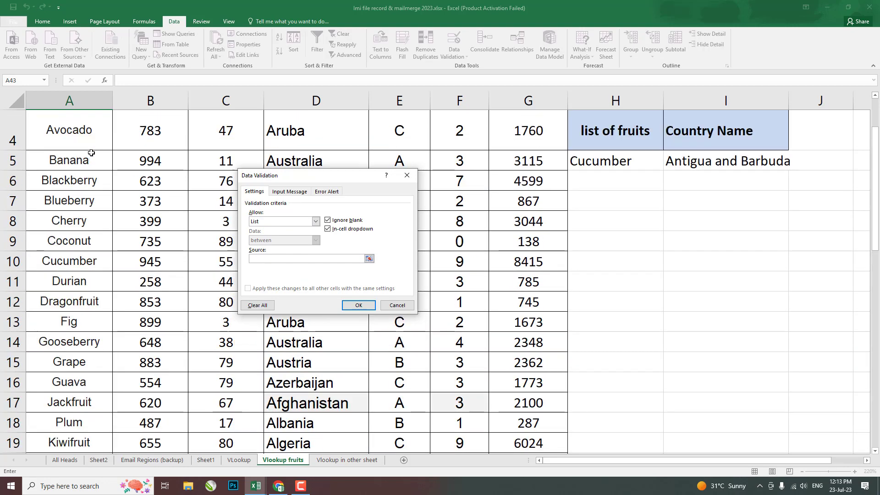
left_click_drag(95, 165, 97, 210)
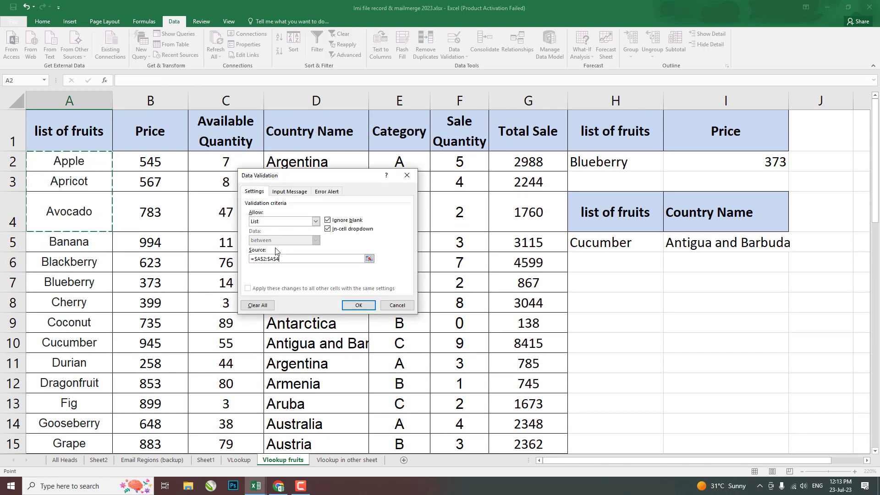
type("0")
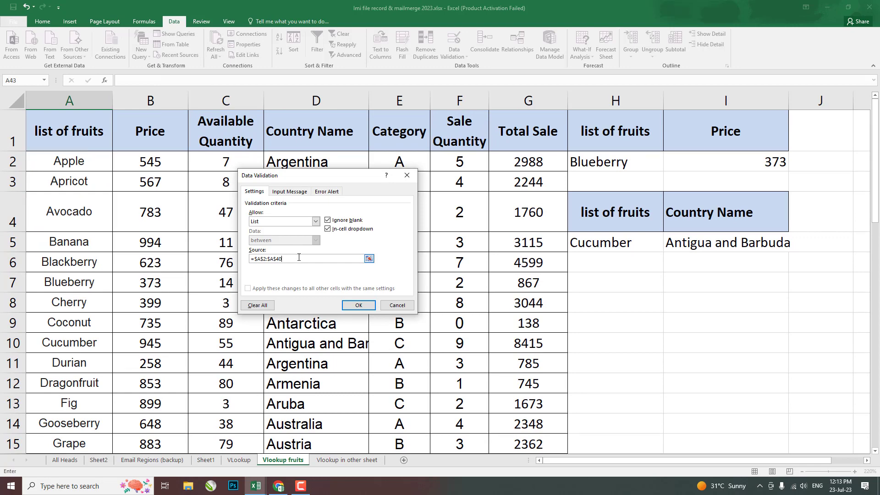
left_click(358, 305)
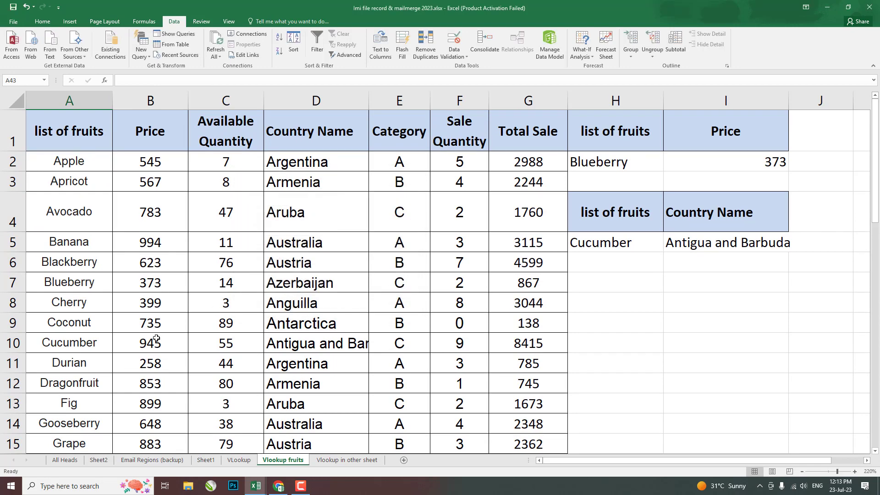
Step: Check the last fruit of the source range in cell A40 and return to the drop-down cell A43
scroll(81, 413, "down", 6)
scroll(81, 413, "down", 3)
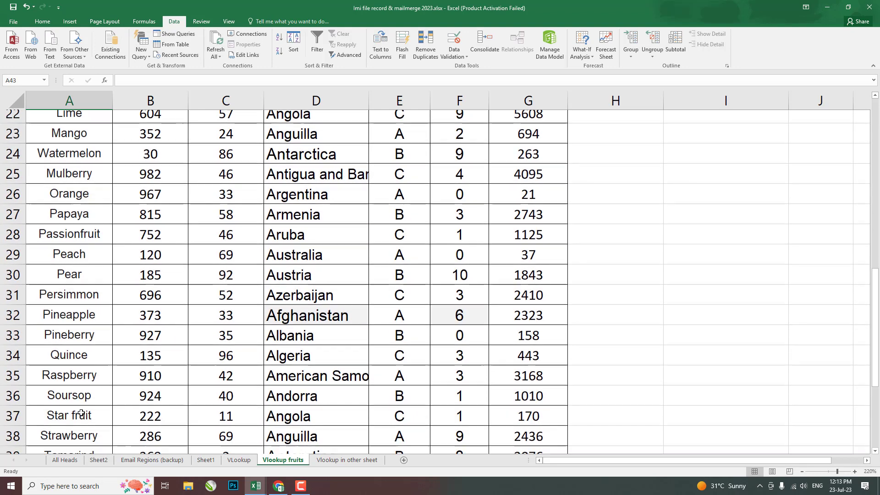
left_click(72, 362)
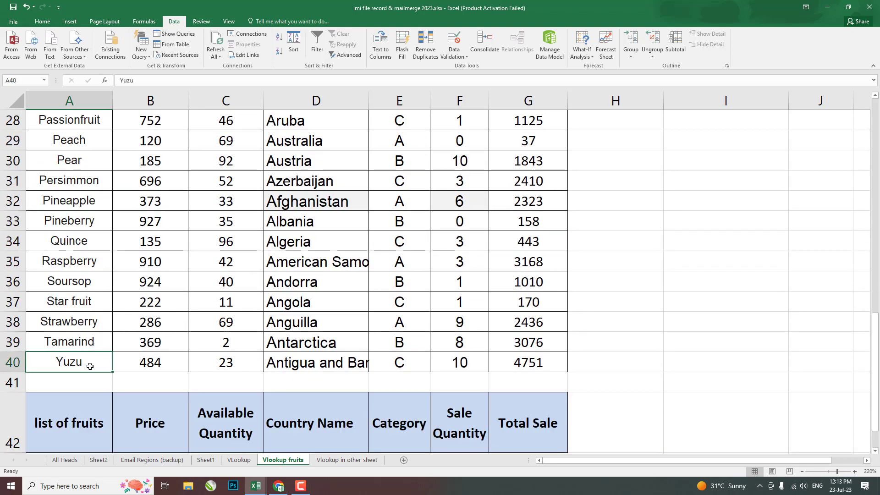
scroll(92, 380, "down", 1)
left_click(99, 402)
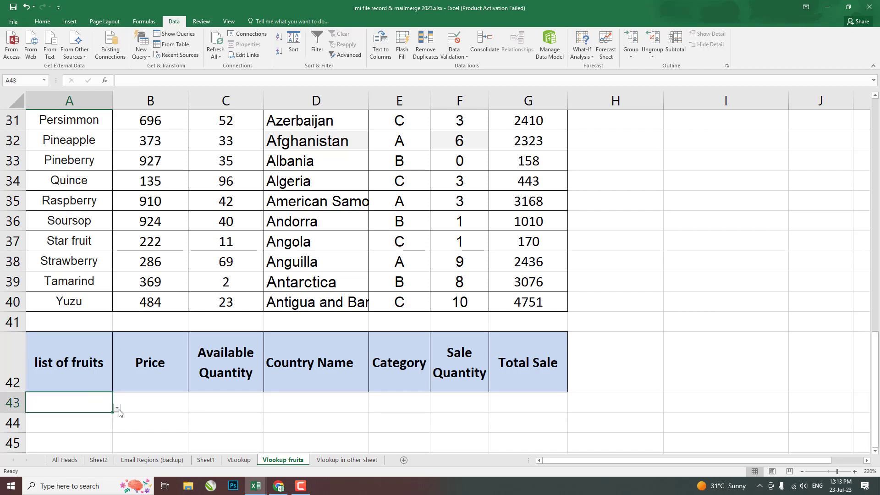
Step: Try Blueberry and Dragonfruit in the drop-down of cell A43, ending with Star fruit as the chosen fruit
left_click(117, 408)
left_click(45, 360)
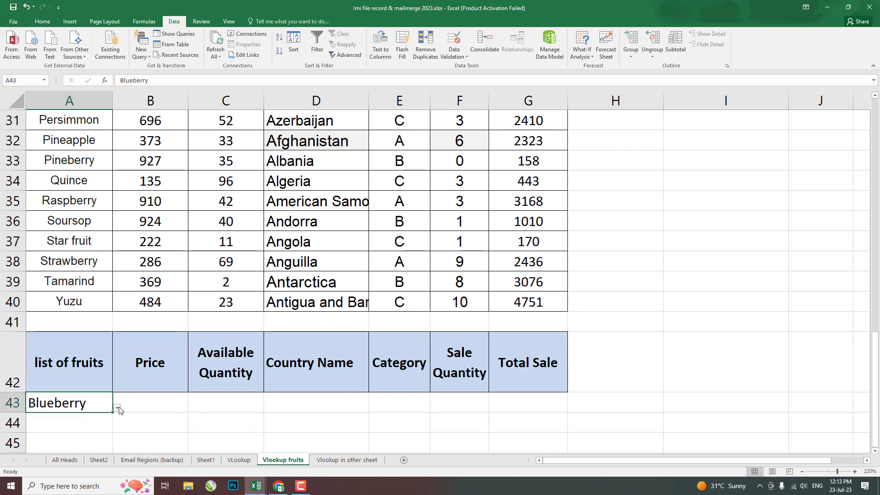
left_click(118, 407)
left_click(79, 355)
left_click(118, 407)
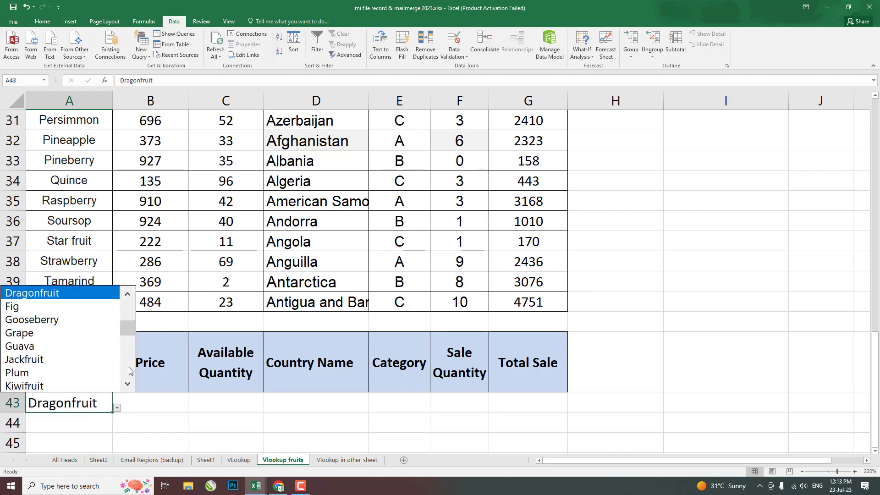
scroll(127, 334, "down", 5)
left_click(73, 372)
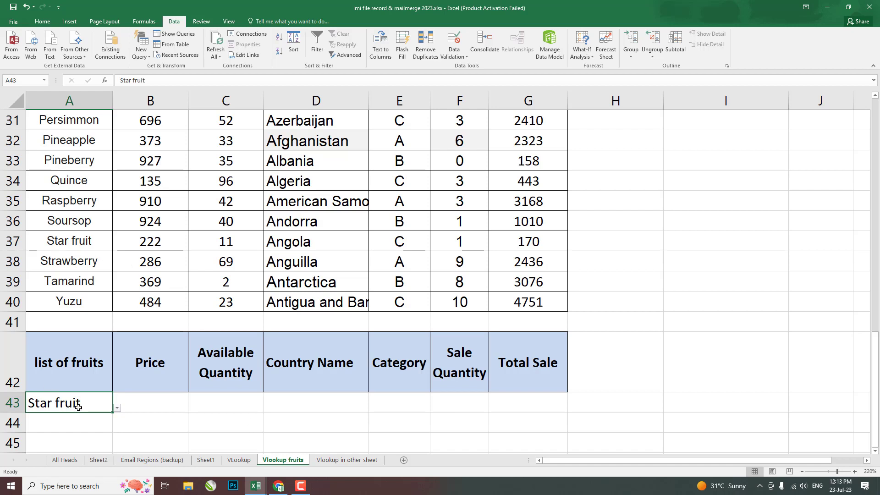
left_click(147, 409)
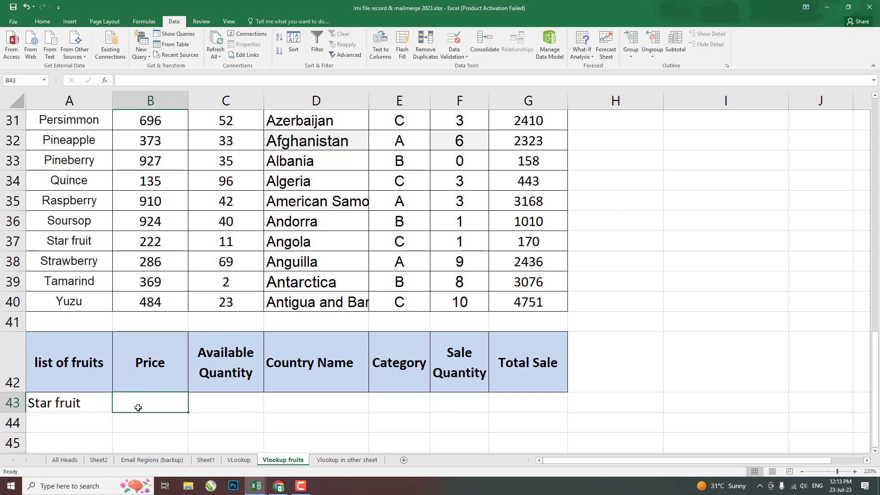
left_click(68, 404)
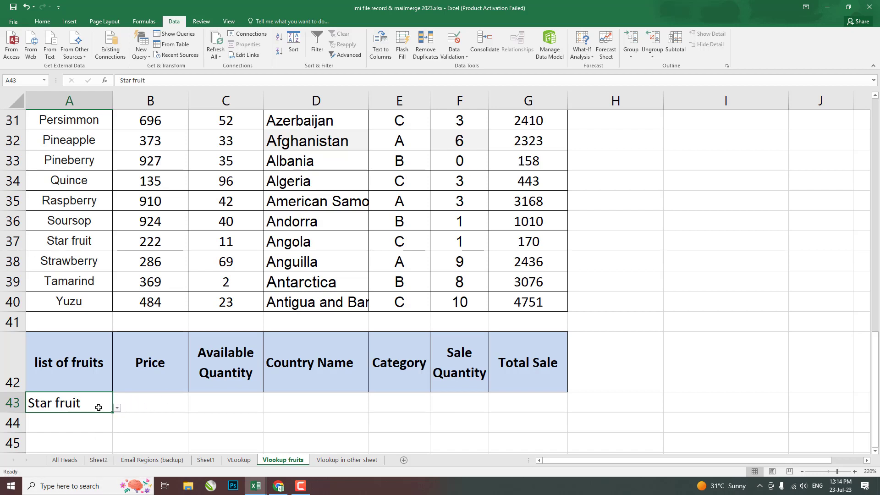
left_click(147, 403)
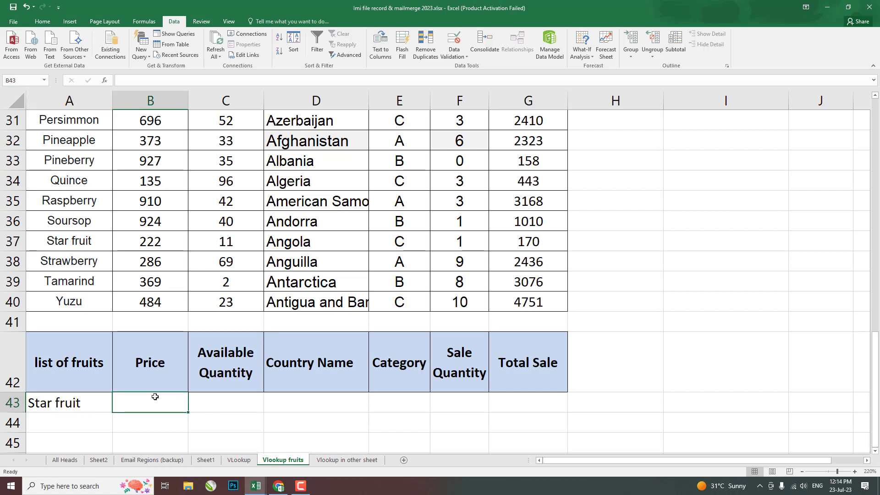
Step: Number the columns 1 to 7 in cells A41 to G41, directly above the copied headings
left_click(150, 324)
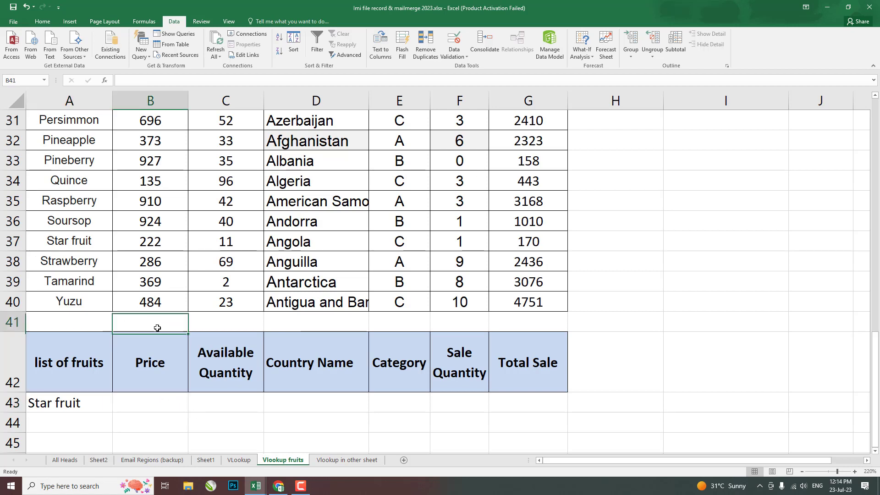
key("Left")
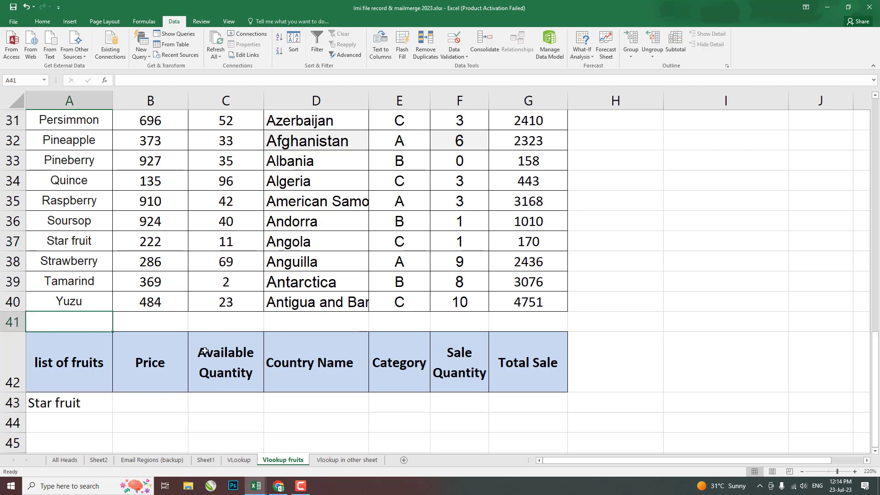
type("1")
key("Tab")
type("2")
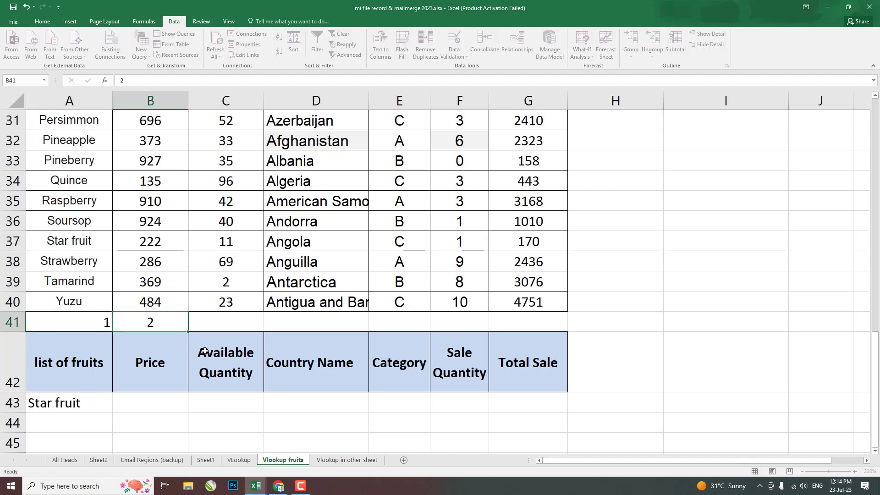
key("Tab")
type("3")
key("Tab")
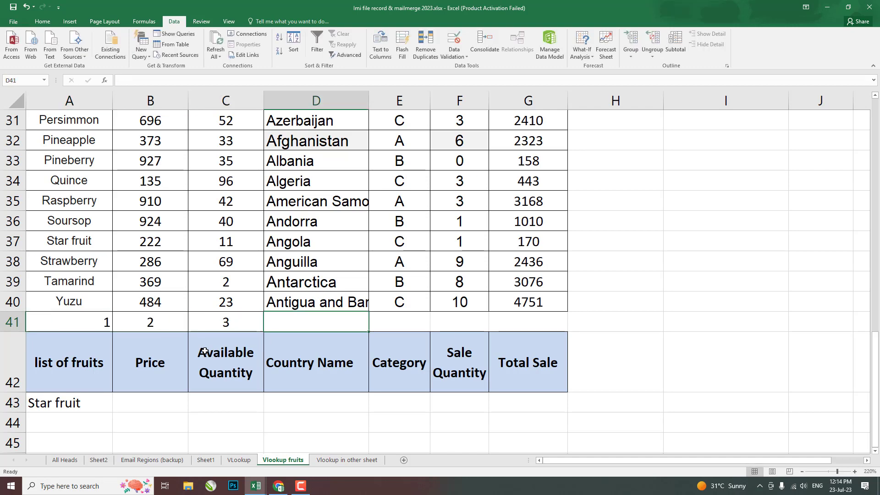
type("4")
key("Tab")
type("5")
key("Tab")
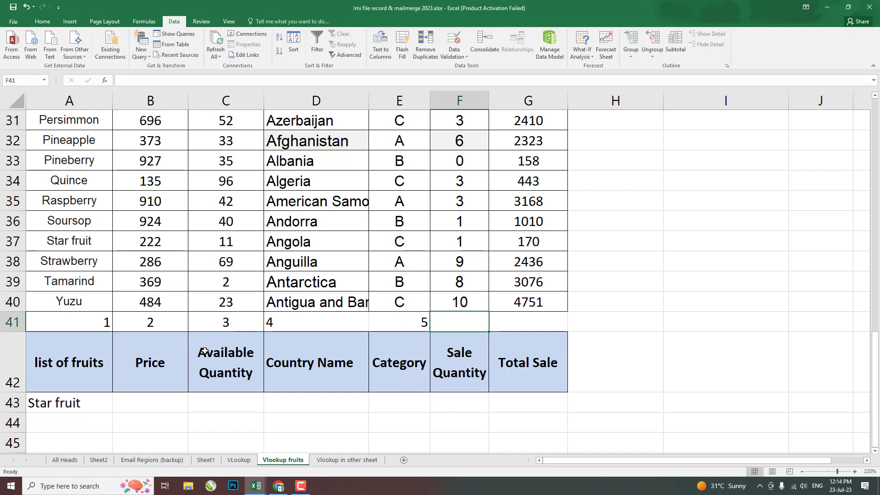
type("6")
key("Tab")
type("7")
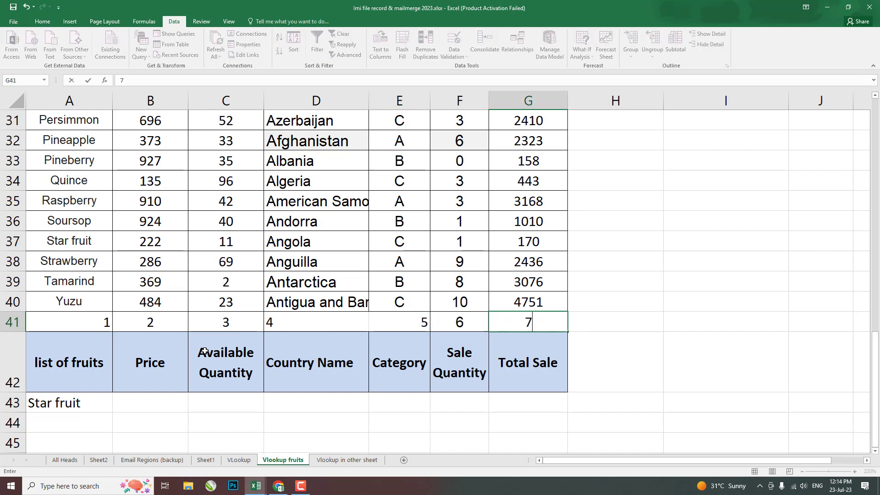
key("Tab")
Step: Begin a formula in cell B43, under the copied Price heading
key("Left")
key("Left")
key("Left")
key("Left")
key("Left")
key("Left")
key("Left")
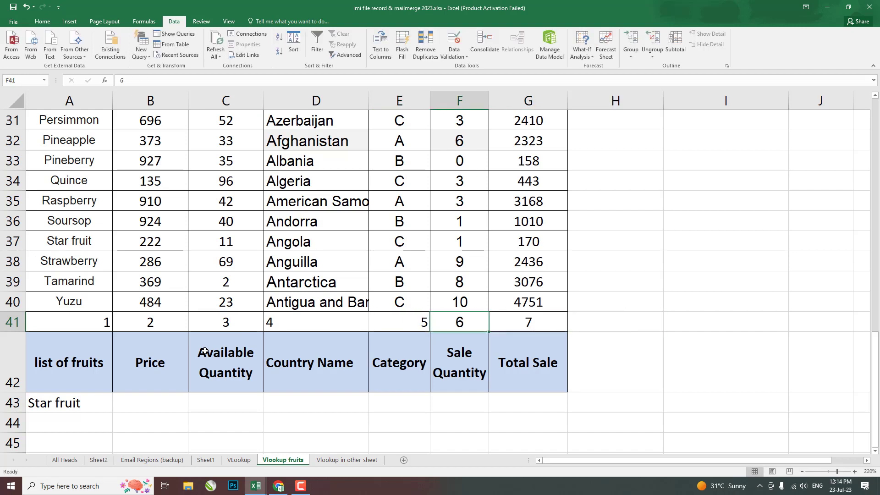
key("Down")
key("Down")
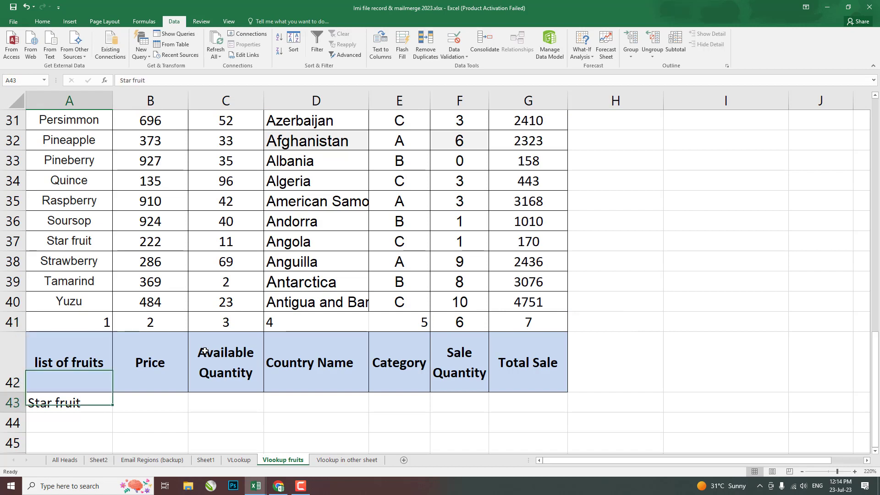
key("Right")
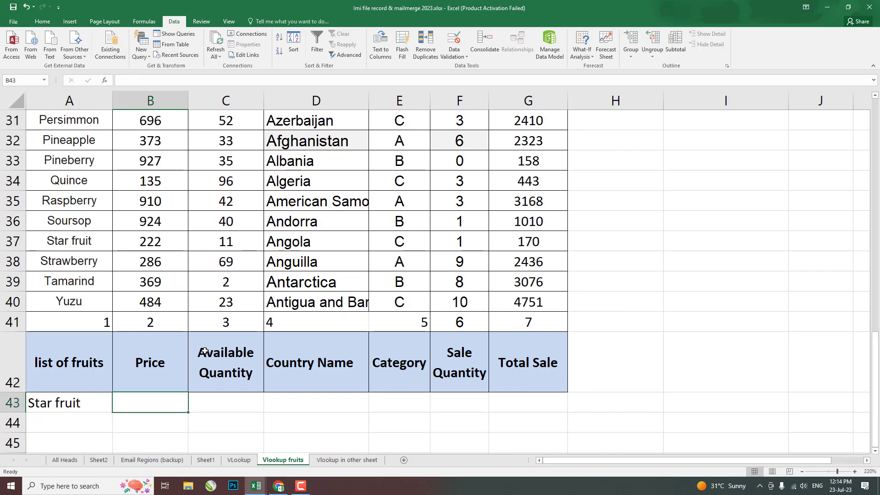
type("=")
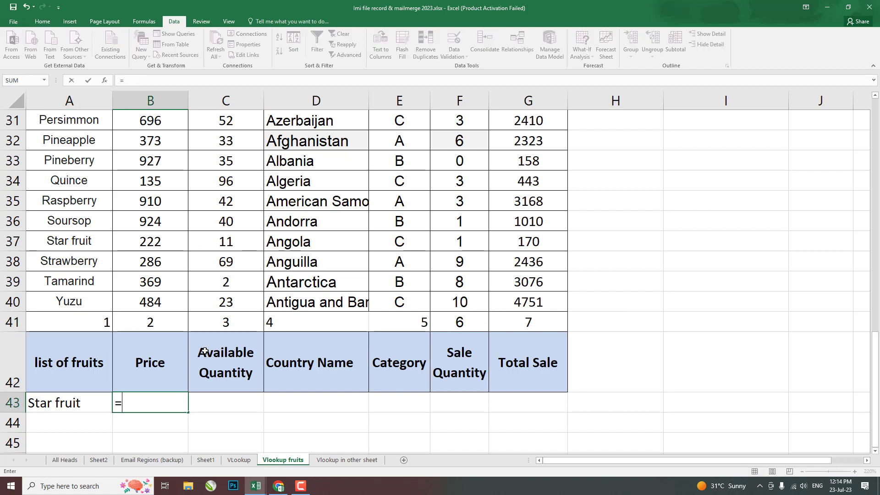
type("l")
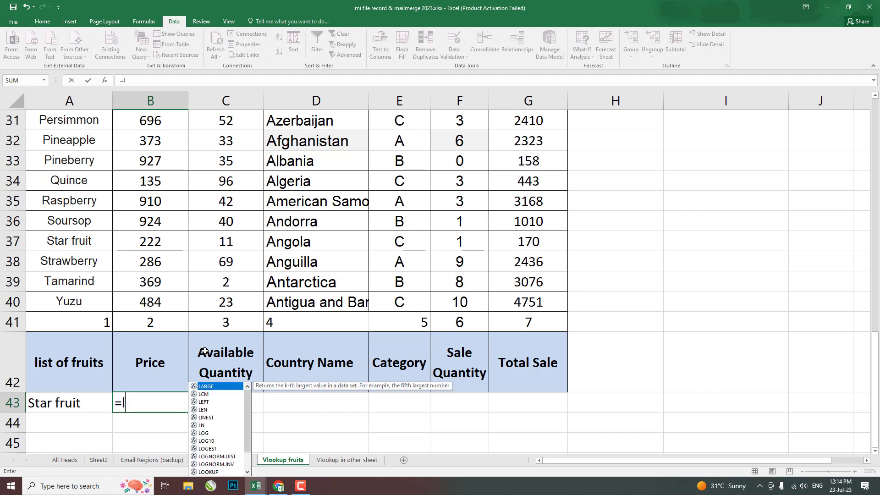
type("l")
key("BackSpace")
type("o")
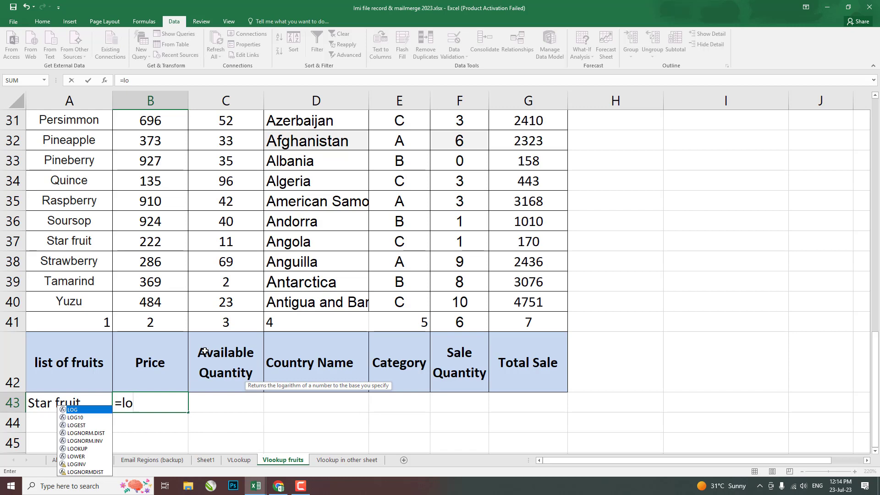
key("BackSpace")
key("BackSpace")
Step: Use VLOOKUP in the B43 formula with the absolute reference $A$43 as the lookup value
type("vl")
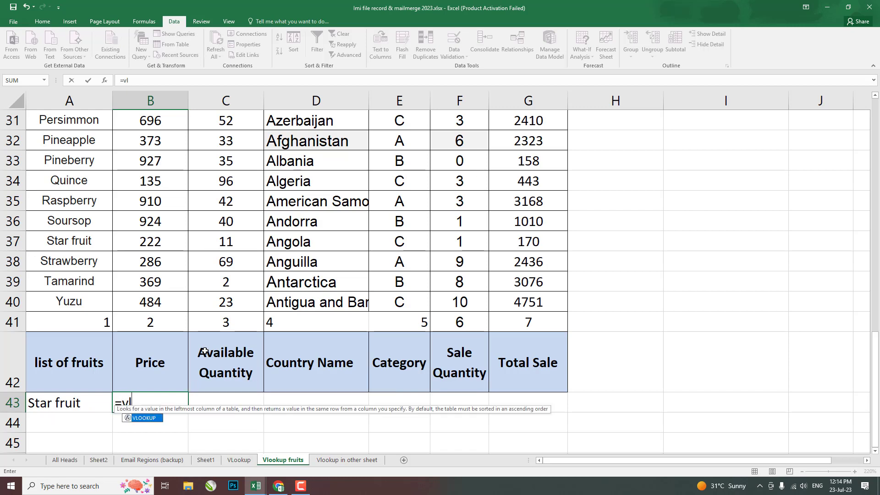
key("Tab")
key("Left")
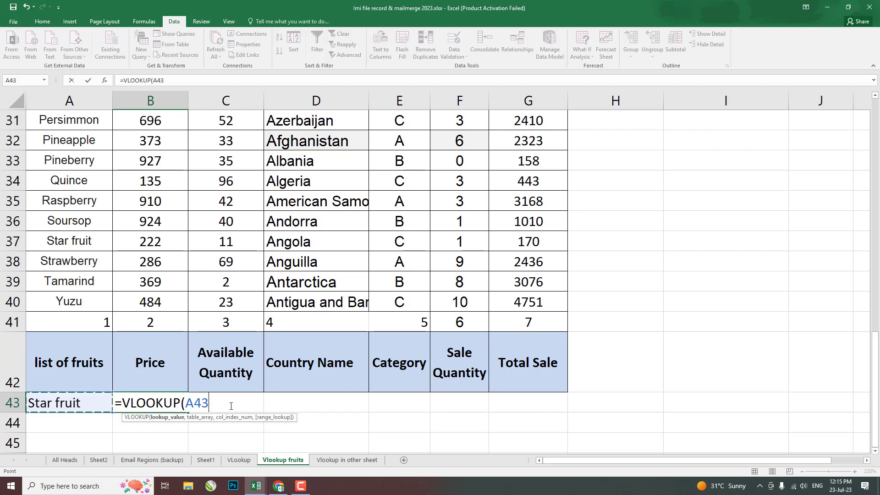
key("F4")
type(",")
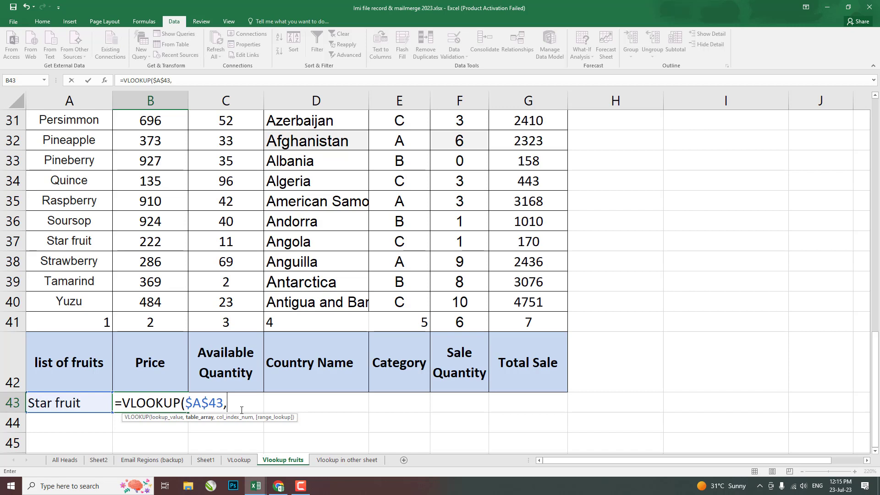
Step: Set the table array of the B43 formula to the absolute range $A$1:$G$40
type("A1G")
key("BackSpace")
type(":g40")
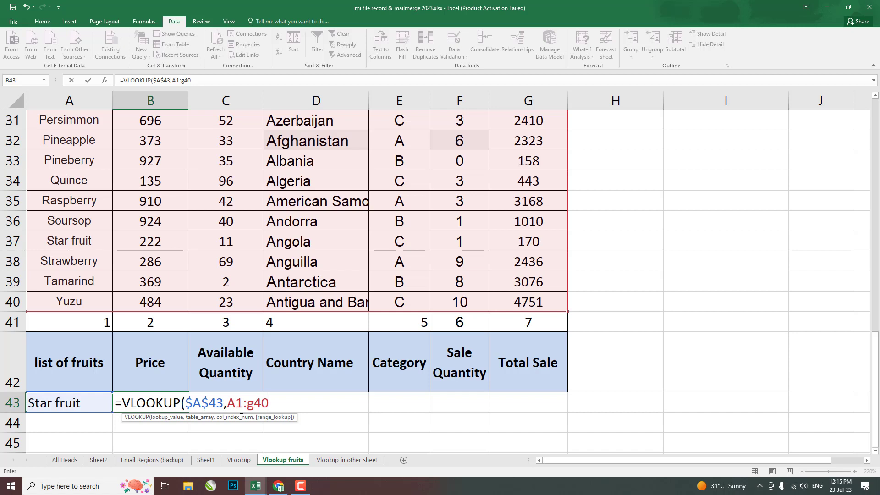
key("F4")
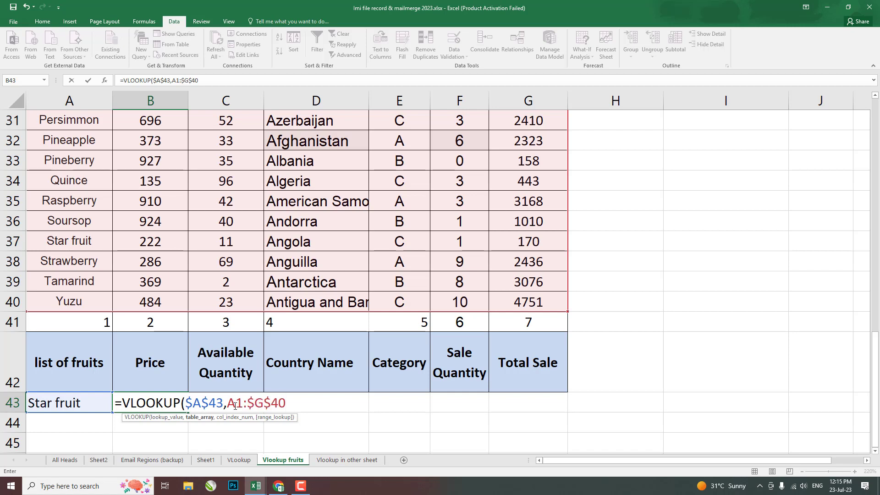
left_click(241, 409)
key("F4")
key("End")
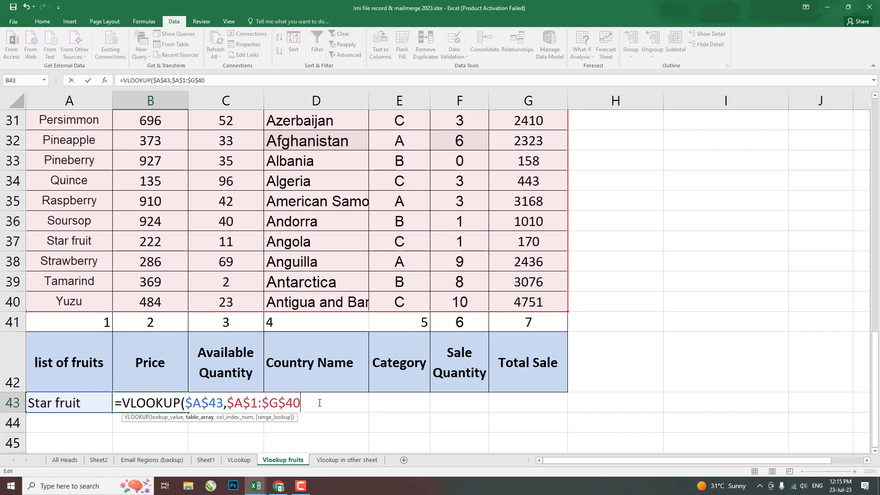
type(",")
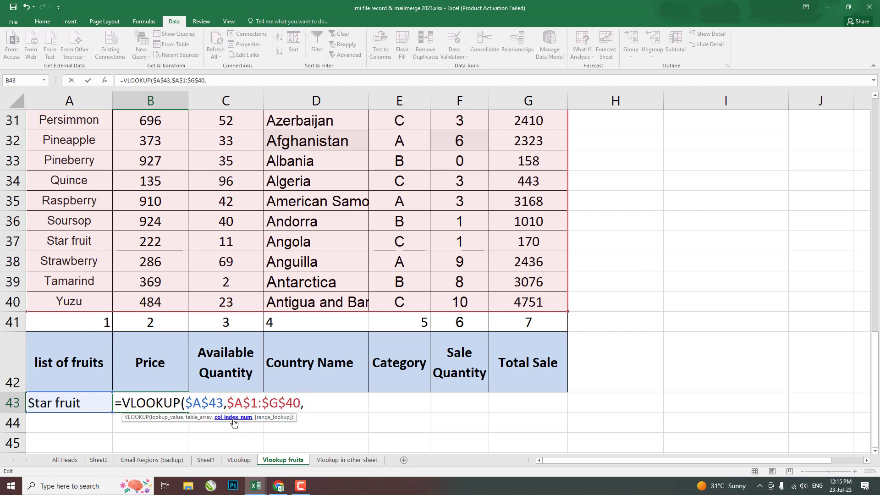
Step: Complete the B43 formula with B41 as the column index and FALSE for an exact match
left_click(147, 321)
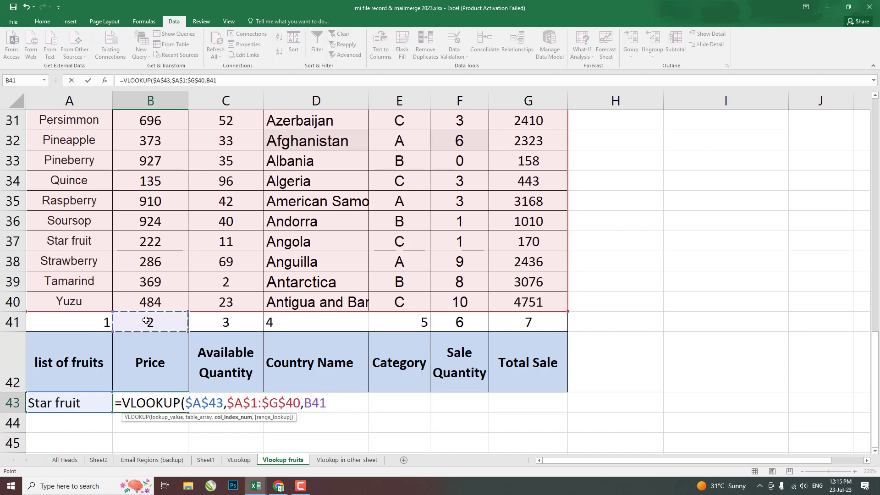
type(",")
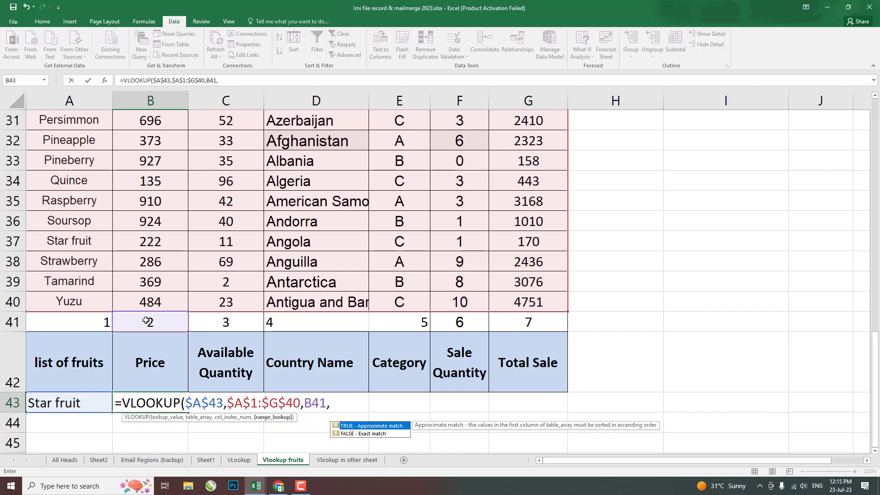
key("Down")
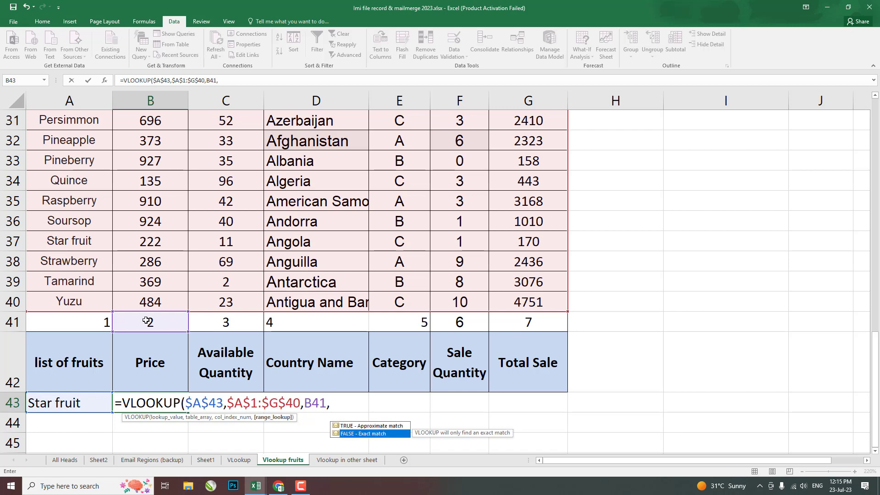
key("Tab")
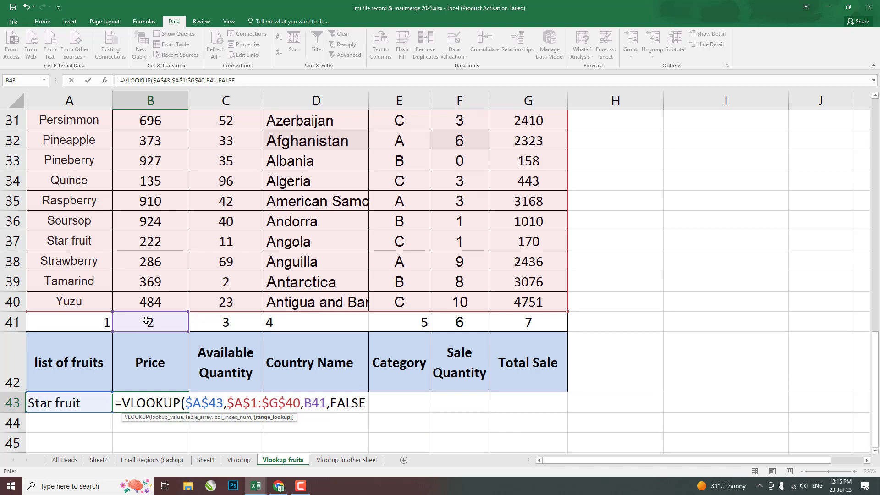
type(")")
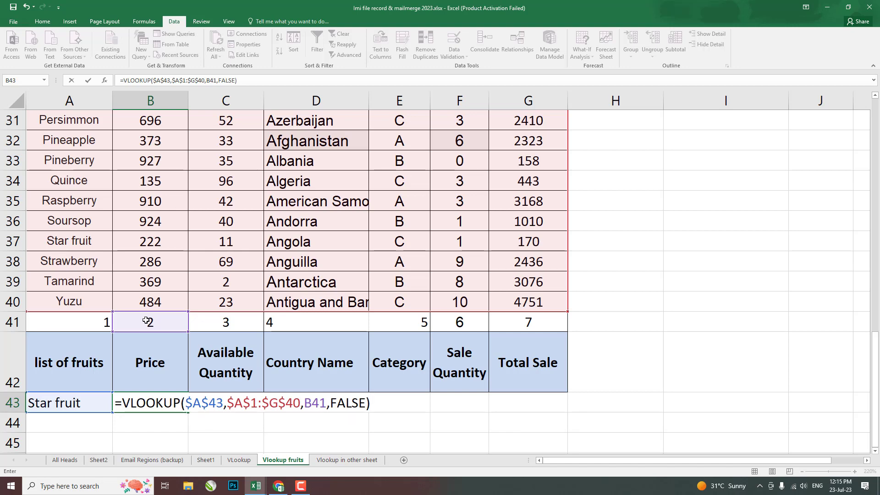
key("Return")
Step: Format the price in cell B43 to show no decimal places, and move to cell C43 under Available Quantity
key("Up")
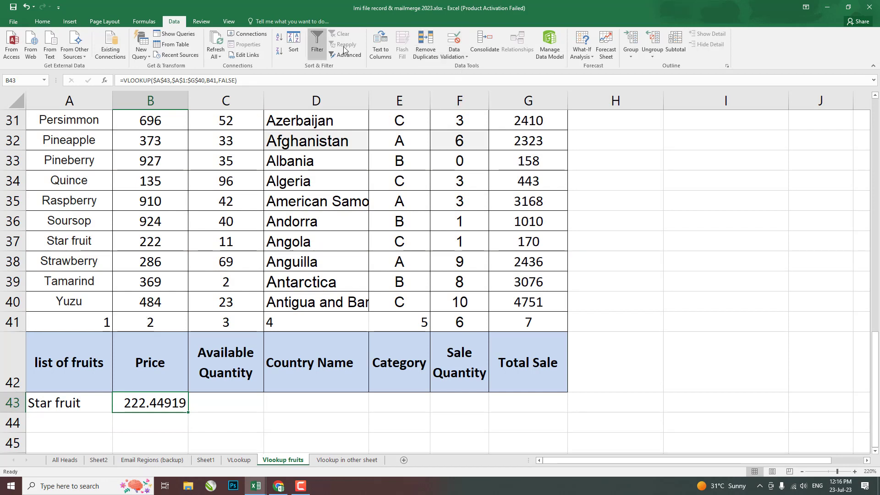
left_click(42, 22)
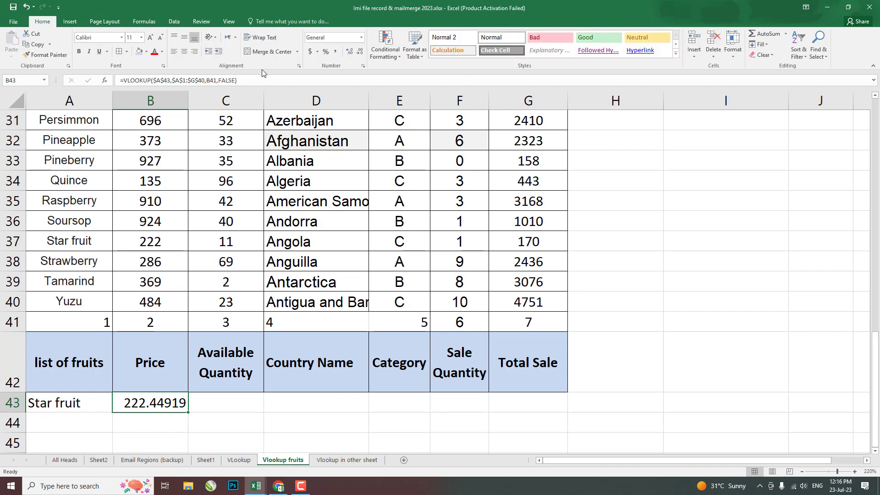
left_click(360, 51)
left_click(360, 51)
left_click(359, 51)
left_click(360, 52)
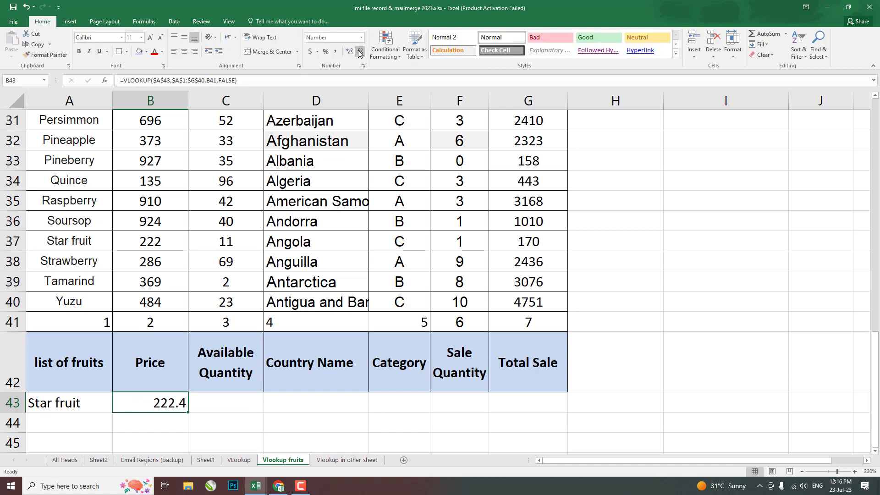
left_click(360, 52)
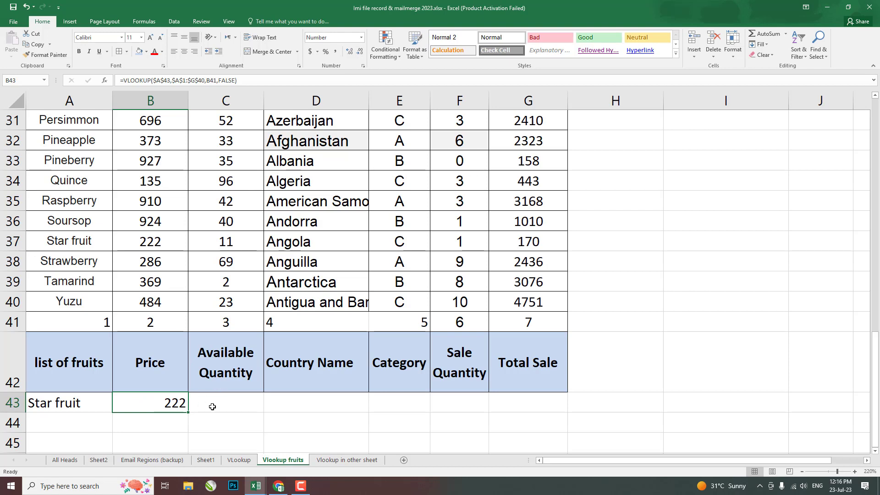
left_click(212, 406)
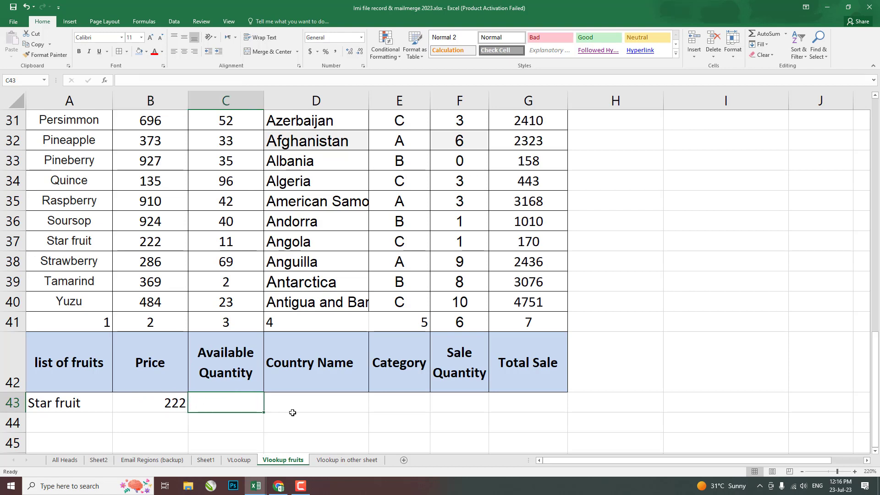
Step: Review the empty result cells C43 to G43 and examine the column index reference in the B43 VLOOKUP formula
key("Left")
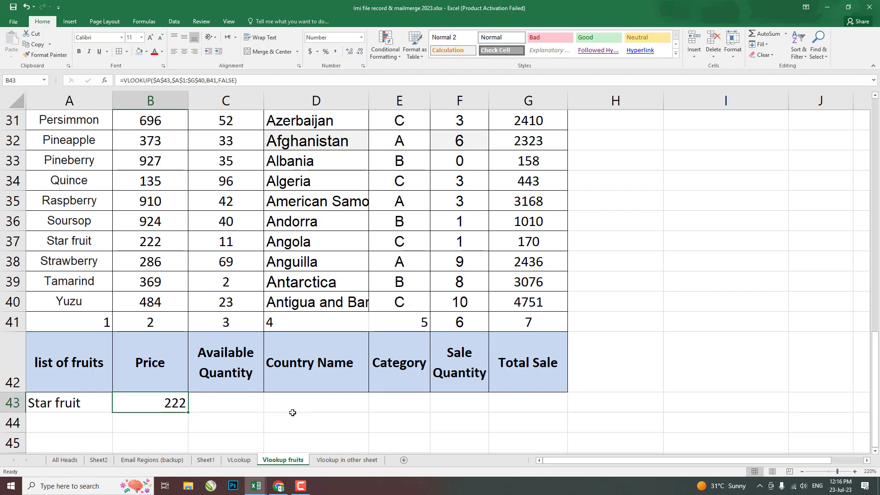
left_click(229, 403)
left_click(304, 401)
left_click(387, 402)
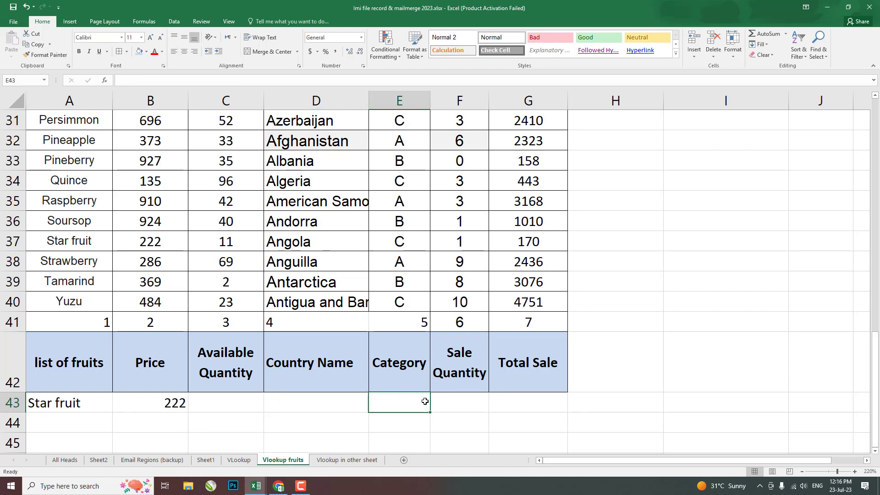
left_click(455, 401)
left_click(525, 406)
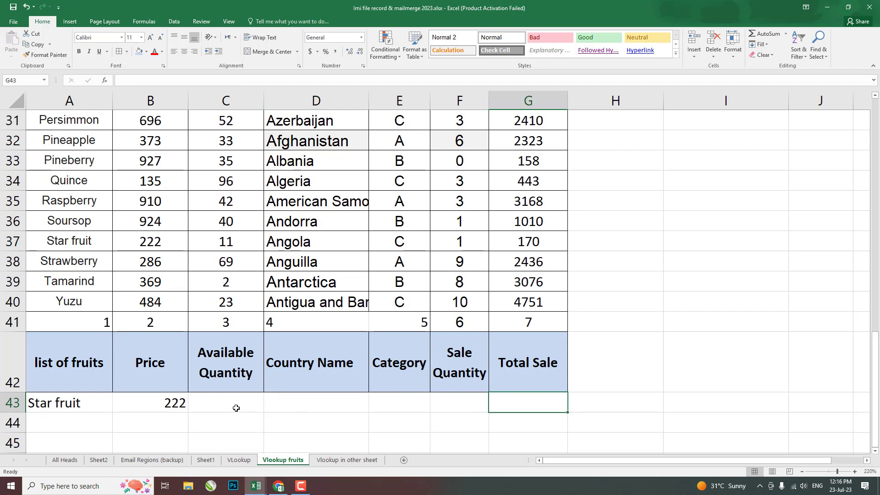
left_click(166, 401)
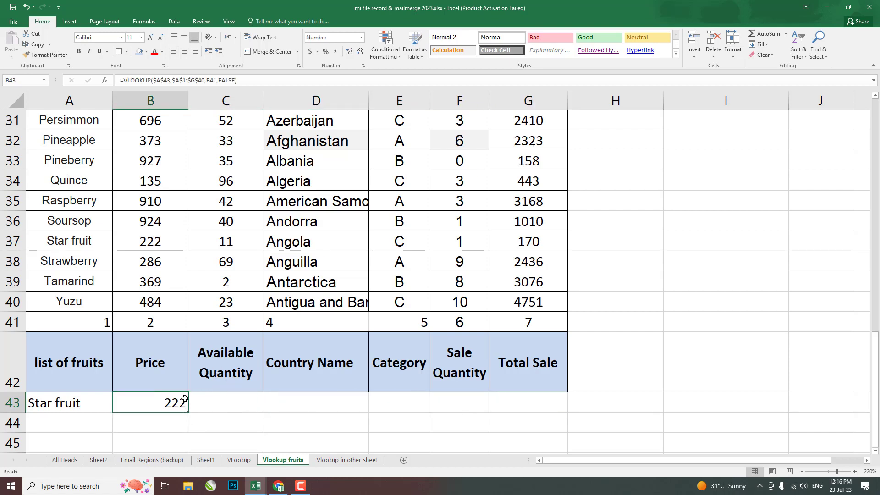
left_click(213, 81)
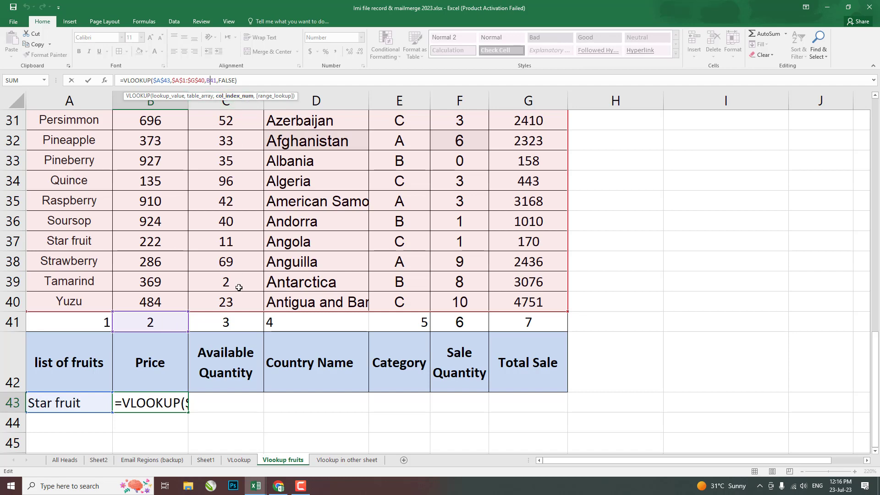
key("Return")
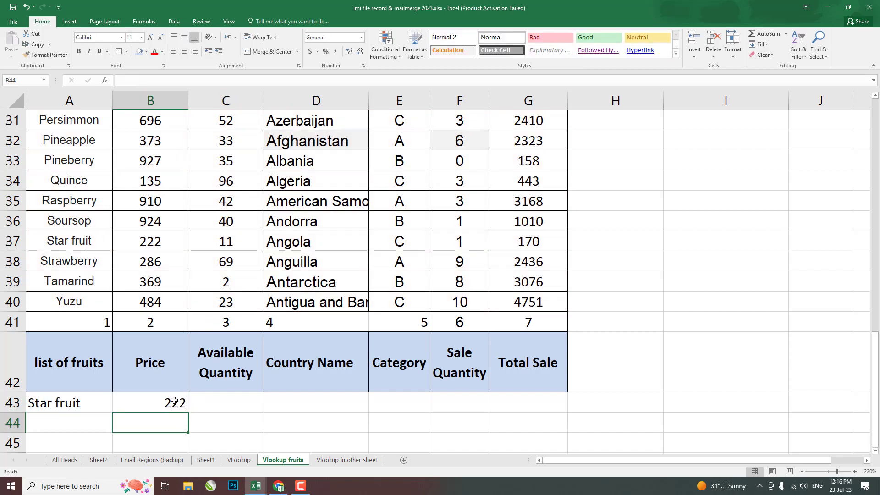
Step: Fill the B43 VLOOKUP formula across row 43 through G43 and center the results horizontally
left_click(178, 401)
left_click_drag(187, 412, 541, 405)
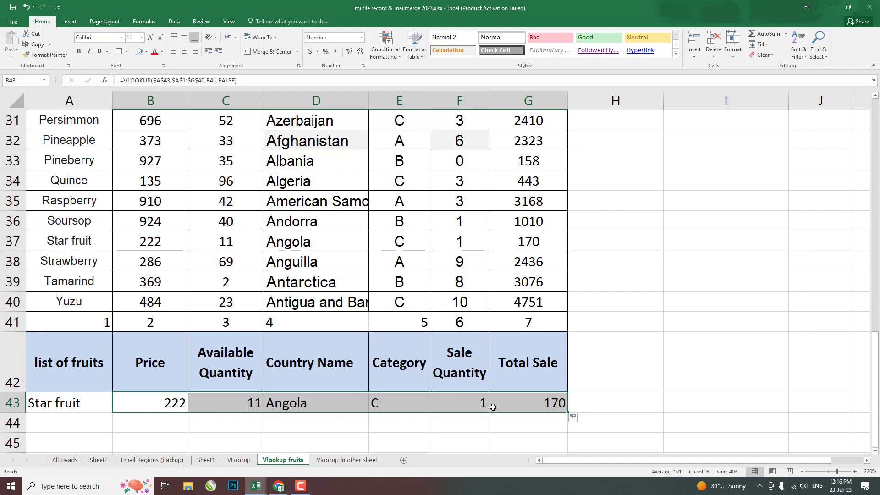
left_click(464, 422)
left_click_drag(180, 402, 527, 402)
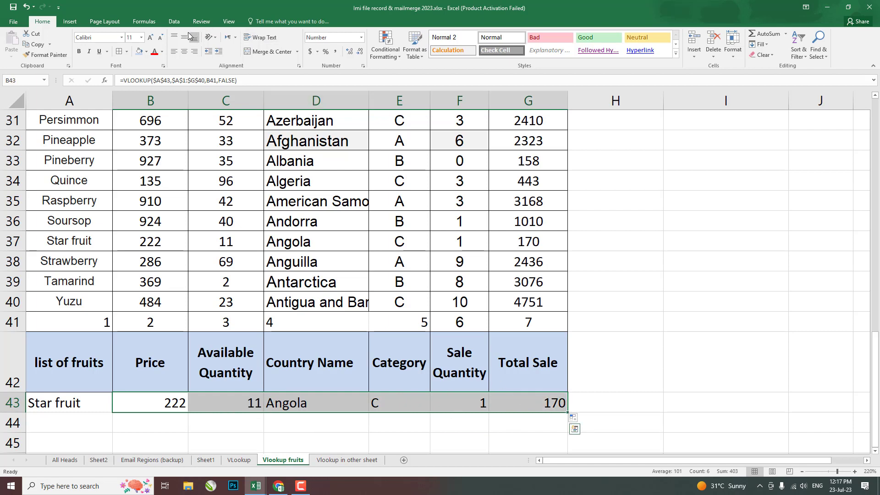
left_click(183, 52)
left_click(325, 436)
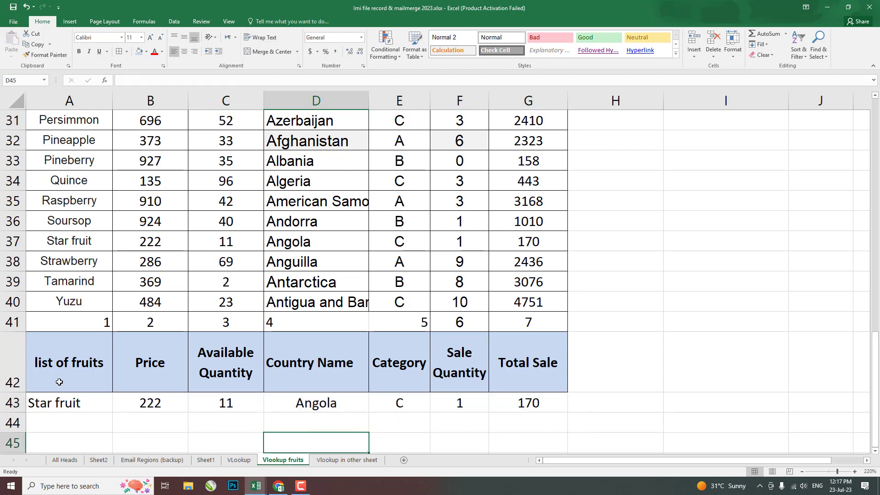
Step: Apply double-line outline and inside borders to the header and result rows in A42:G43
left_click_drag(59, 381, 530, 404)
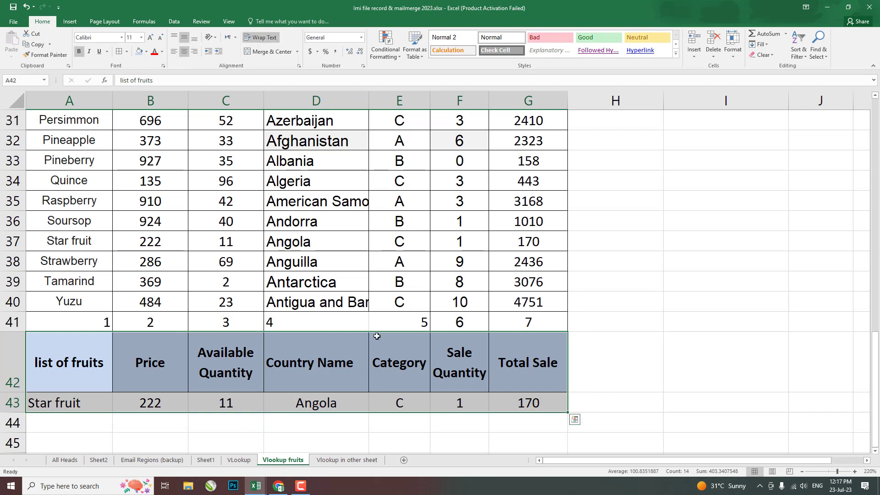
left_click(126, 51)
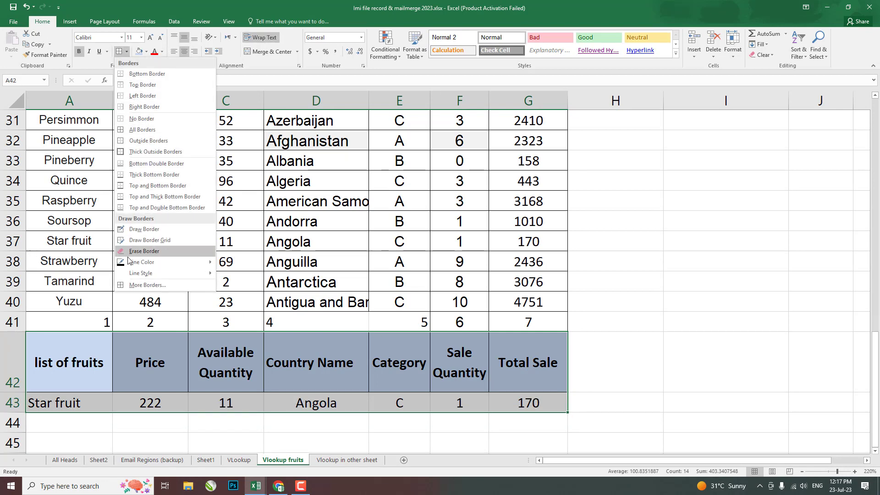
left_click(147, 285)
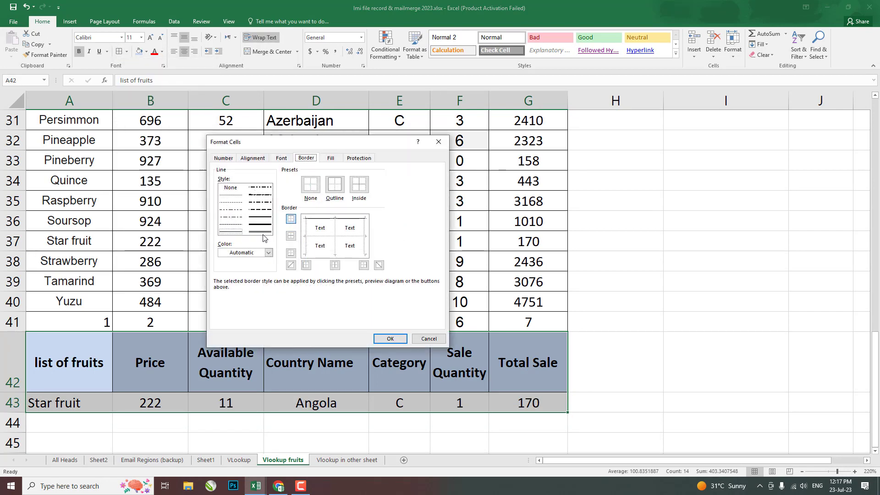
left_click(262, 233)
left_click(335, 237)
left_click(333, 188)
left_click(310, 185)
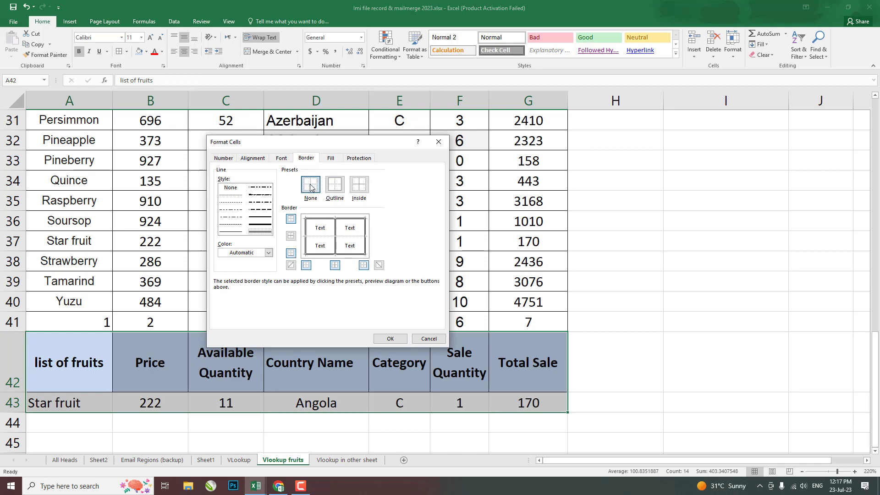
left_click(335, 184)
left_click(359, 185)
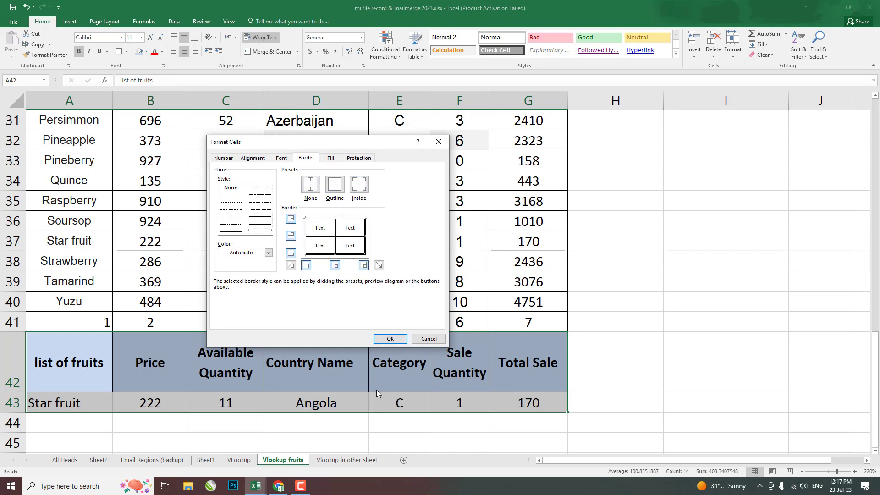
left_click(390, 338)
left_click(400, 440)
left_click(353, 405)
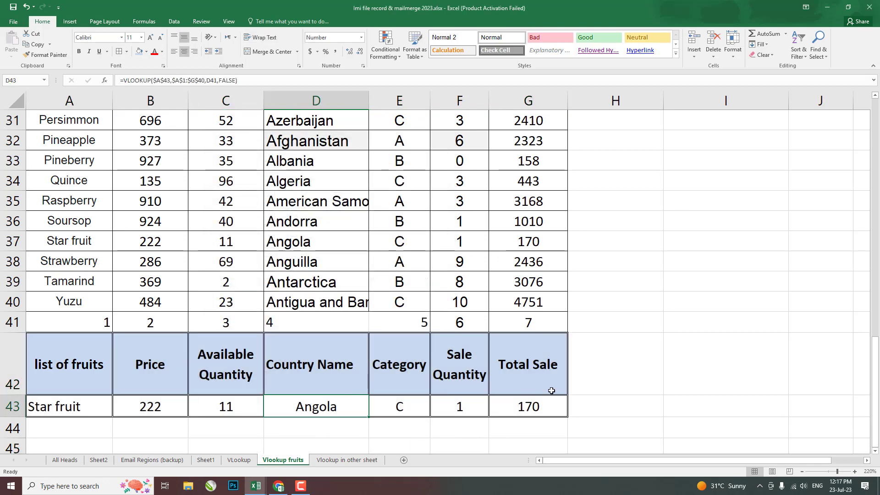
Step: Choose Pear from the fruit drop-down list in cell A43
left_click(112, 411)
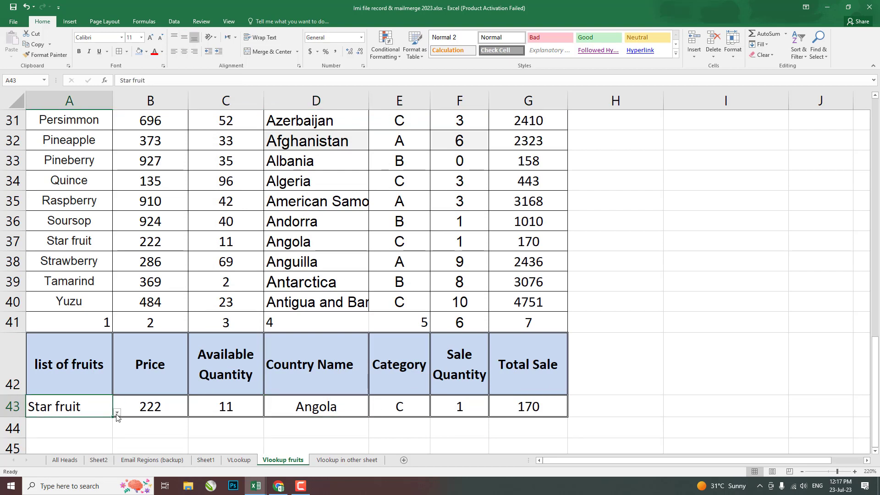
left_click(117, 414)
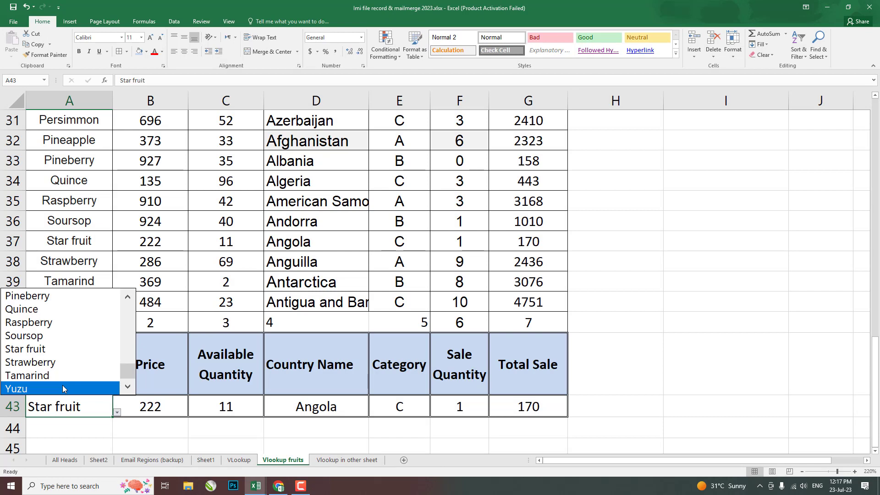
left_click(53, 353)
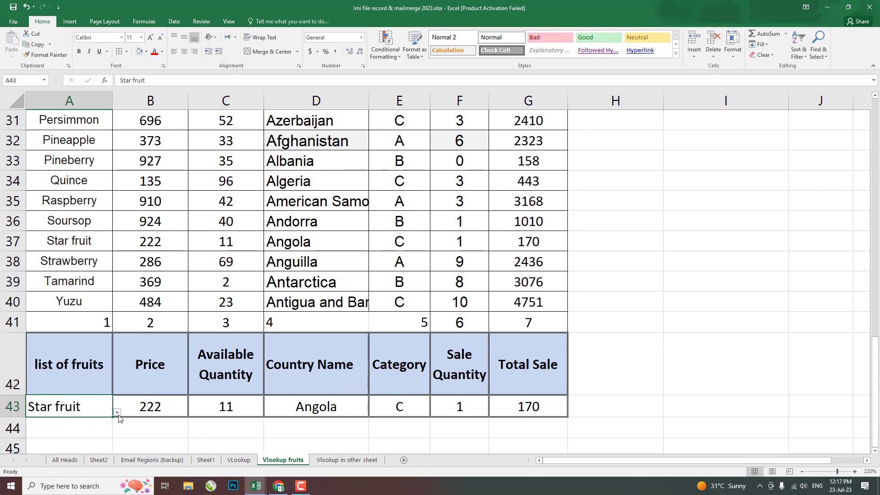
left_click(117, 413)
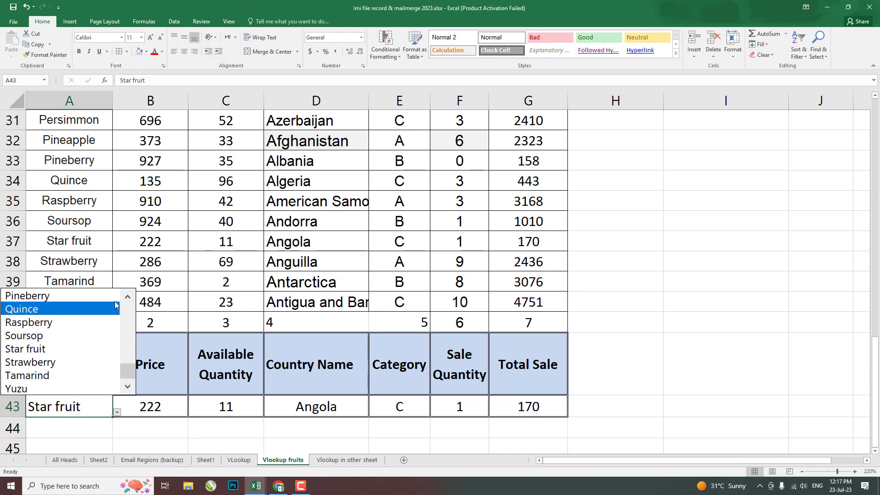
scroll(92, 300, "up", 3)
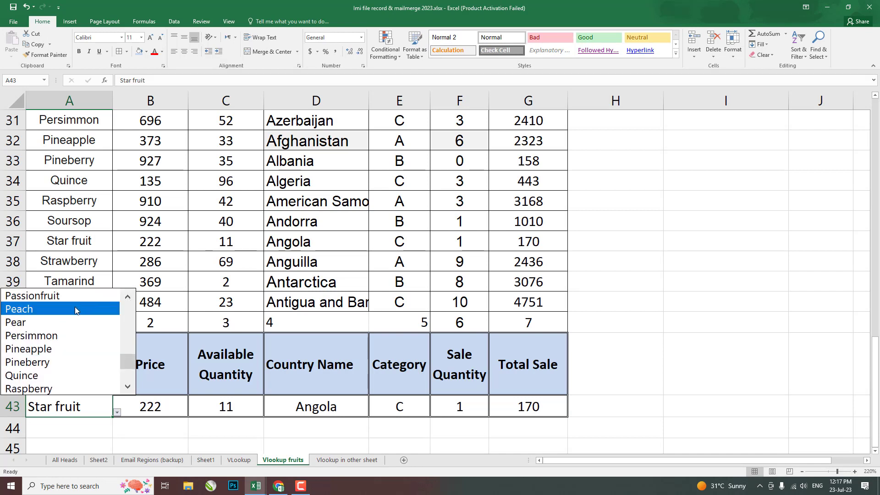
left_click(58, 322)
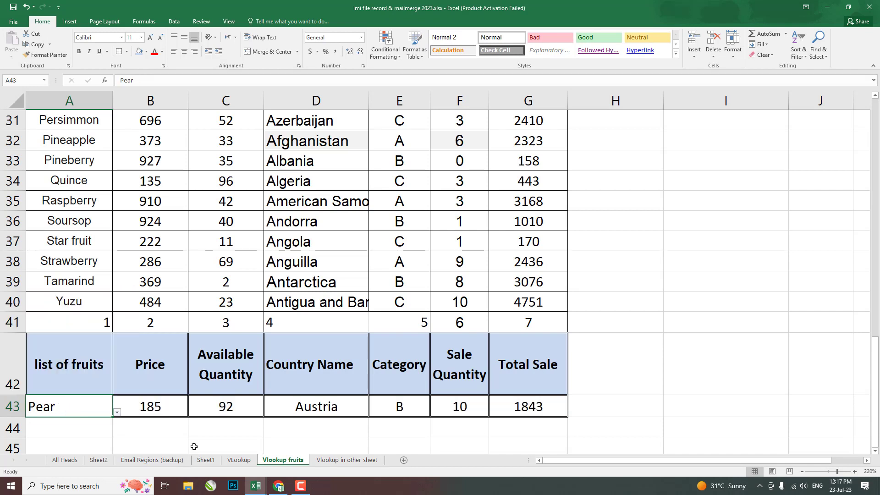
Step: Examine the lookup results and formulas in B43 through G43 for the chosen fruit, from Price to Total Sale
left_click(169, 412)
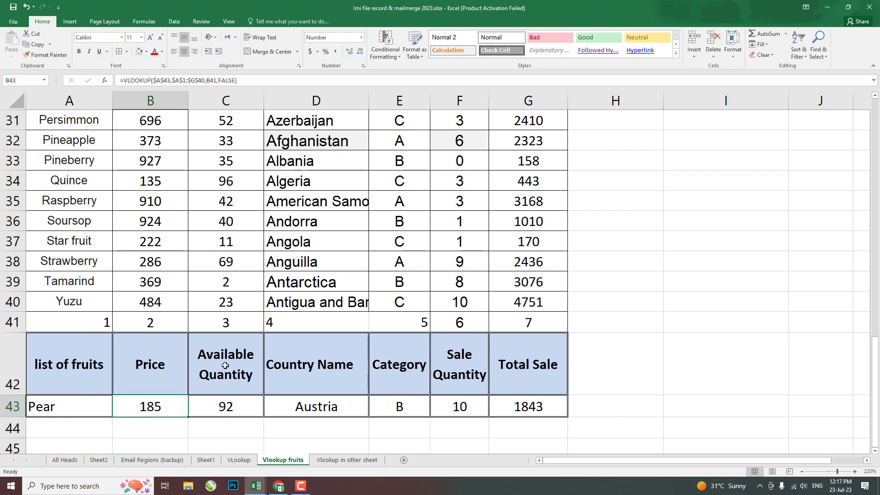
left_click(236, 407)
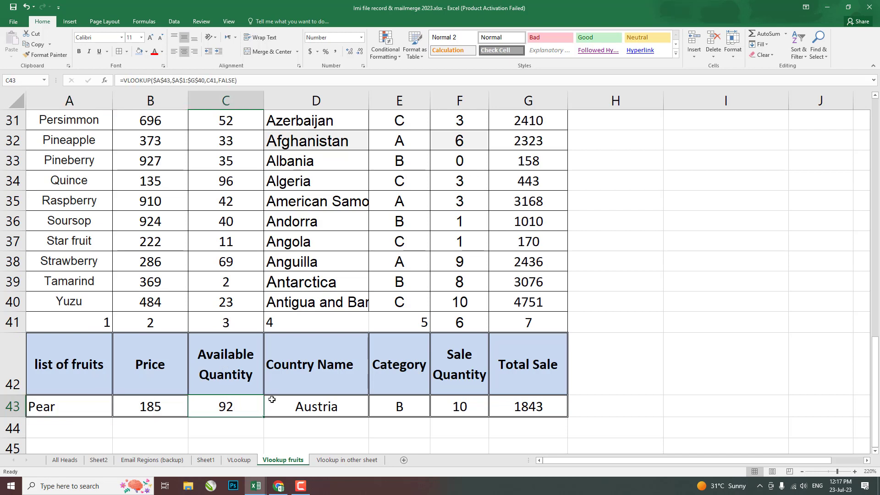
left_click(298, 406)
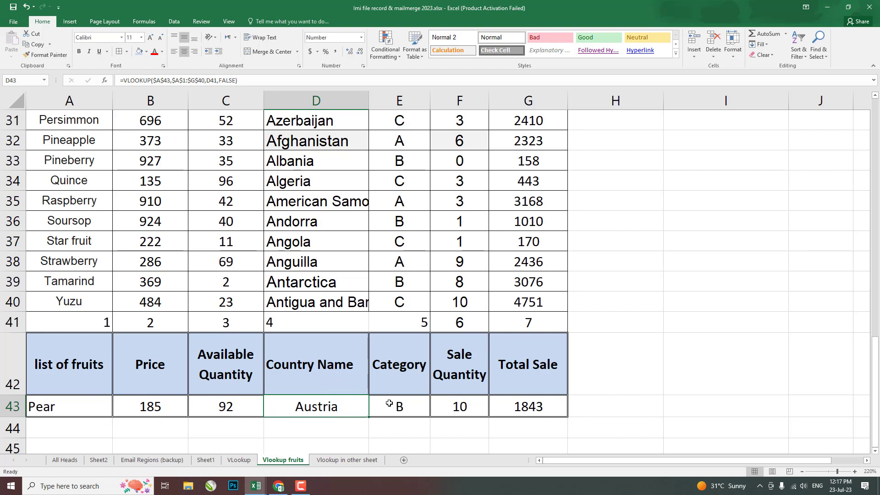
left_click(410, 407)
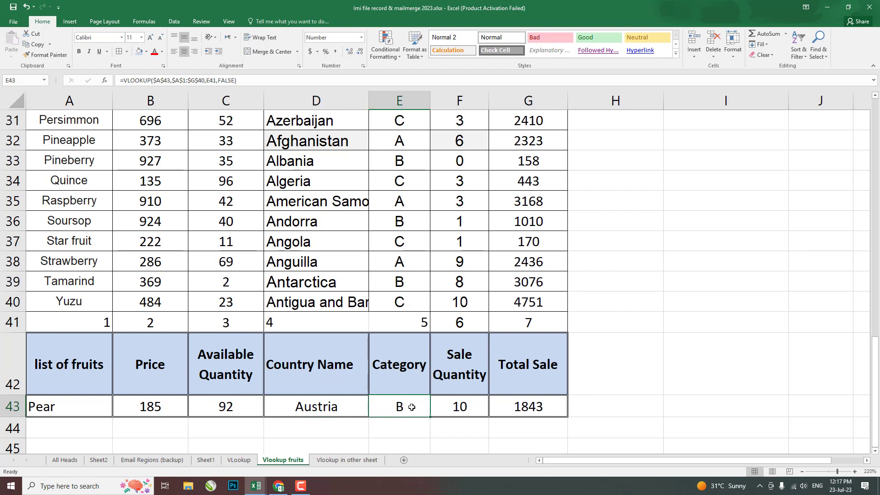
left_click(461, 374)
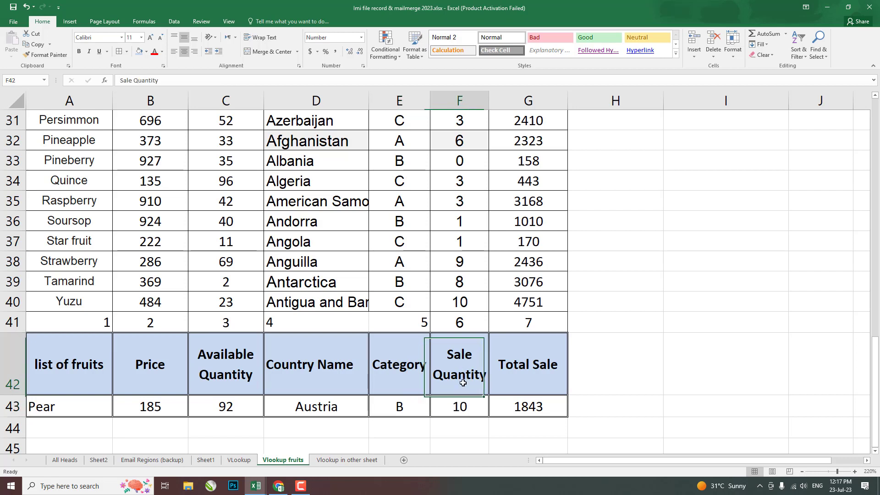
left_click(465, 406)
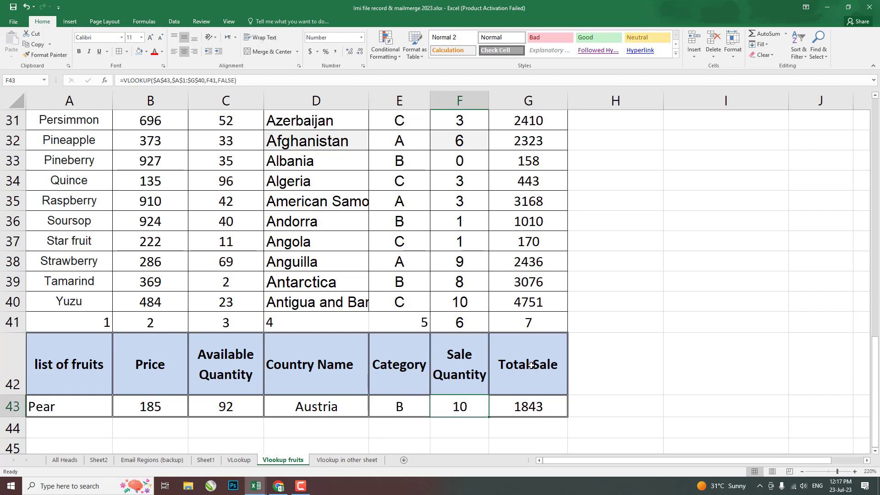
left_click(540, 407)
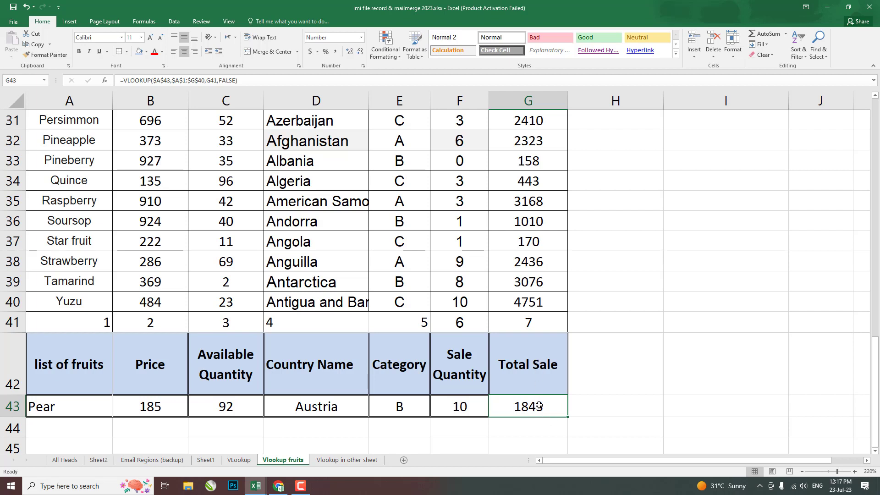
left_click(463, 406)
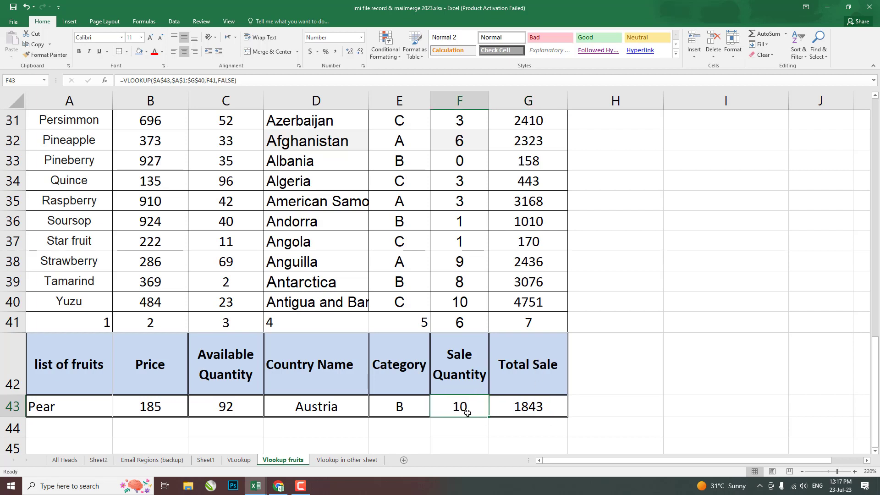
left_click(156, 405)
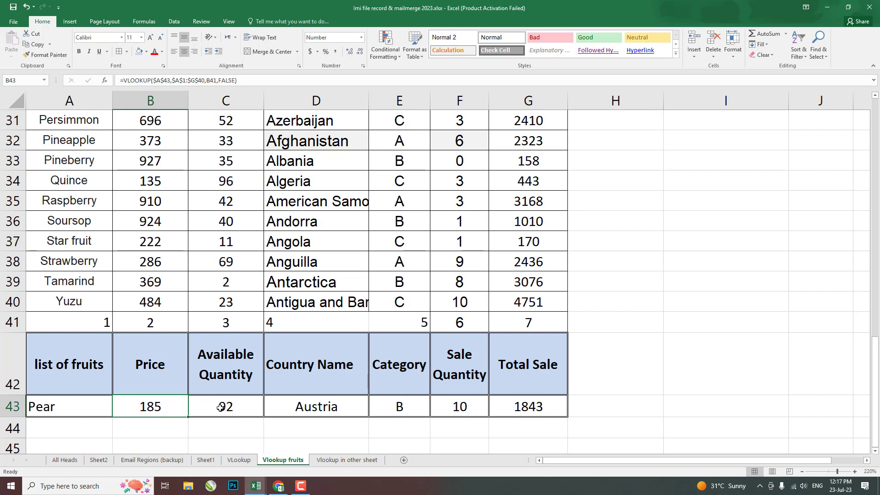
left_click(522, 410)
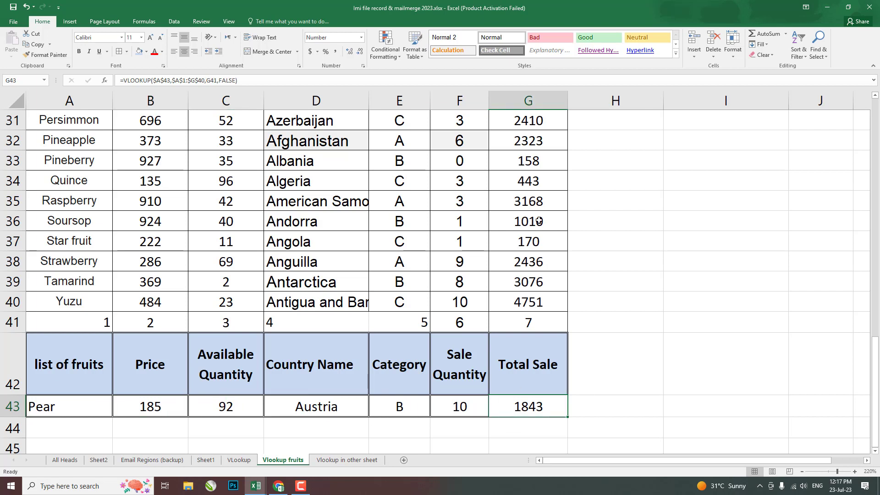
Step: Inspect the Total Sale formula for Strawberry in G38 and compare it with the lookup formula in G43
left_click(532, 265)
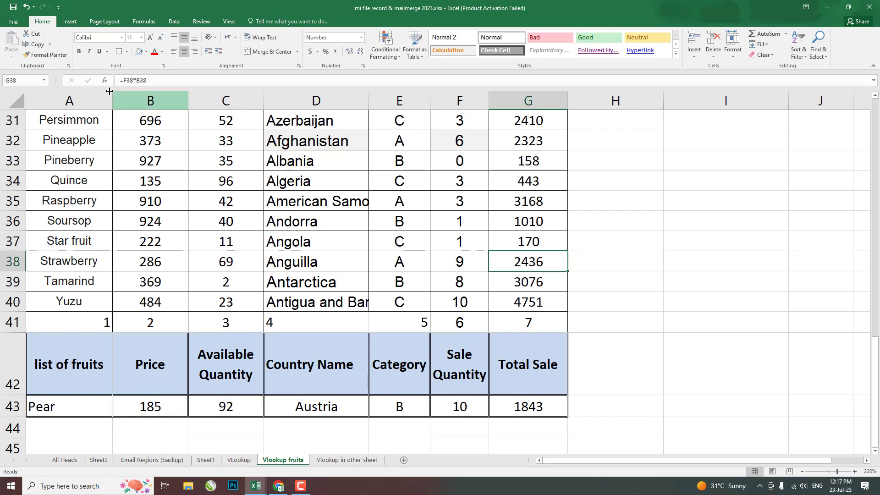
double_click(530, 262)
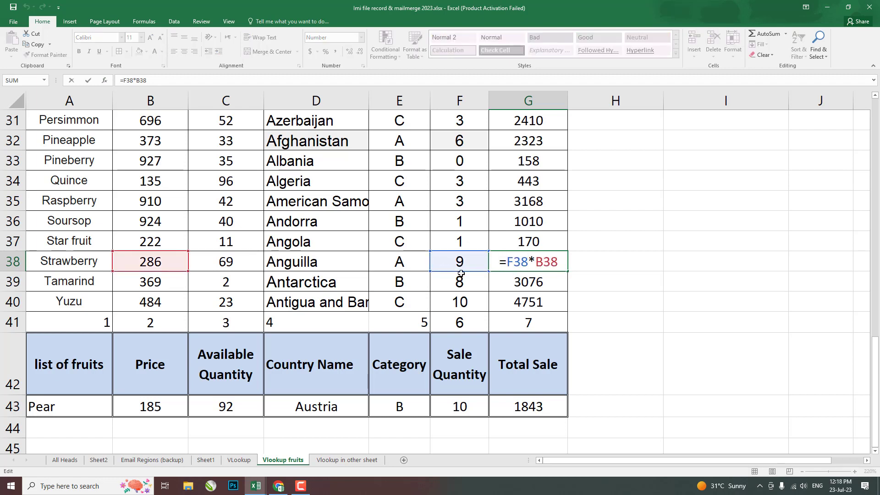
key("Return")
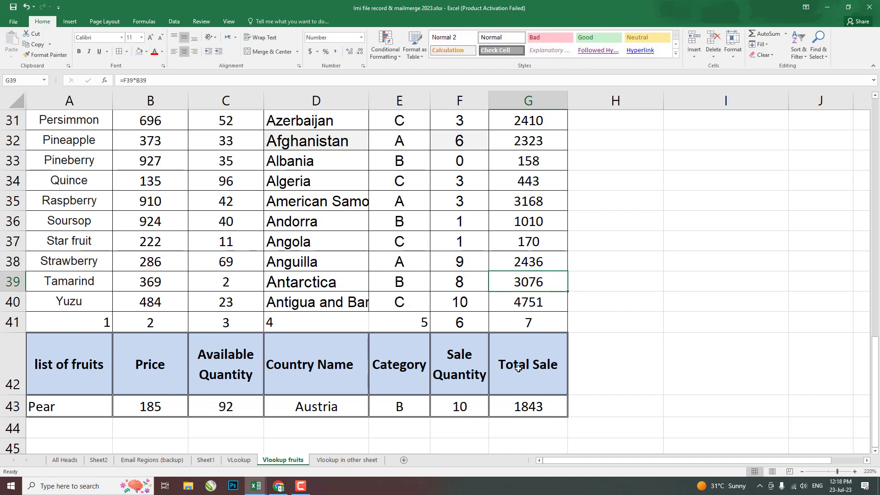
left_click(534, 407)
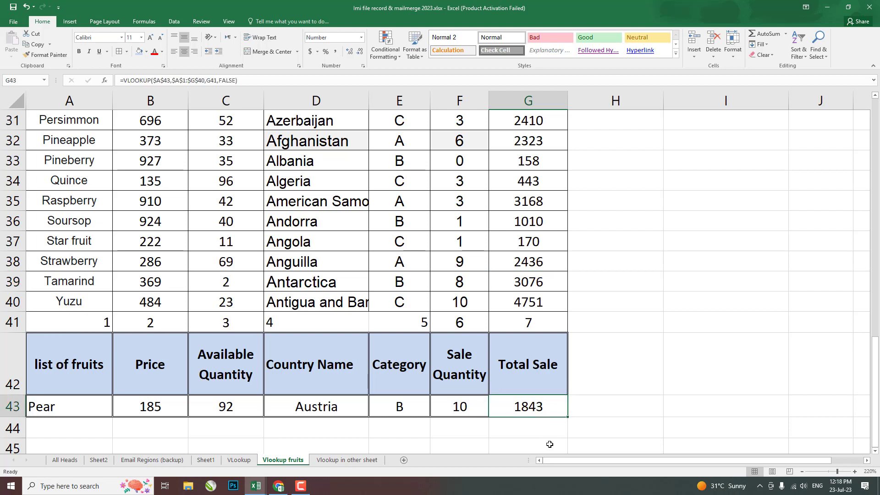
Step: Copy the header and result rows A42:G43 and paste them at A1 of the Vlookup in other sheet worksheet
key("Left")
key("Left")
key("Left")
key("Left")
key("Left")
key("Left")
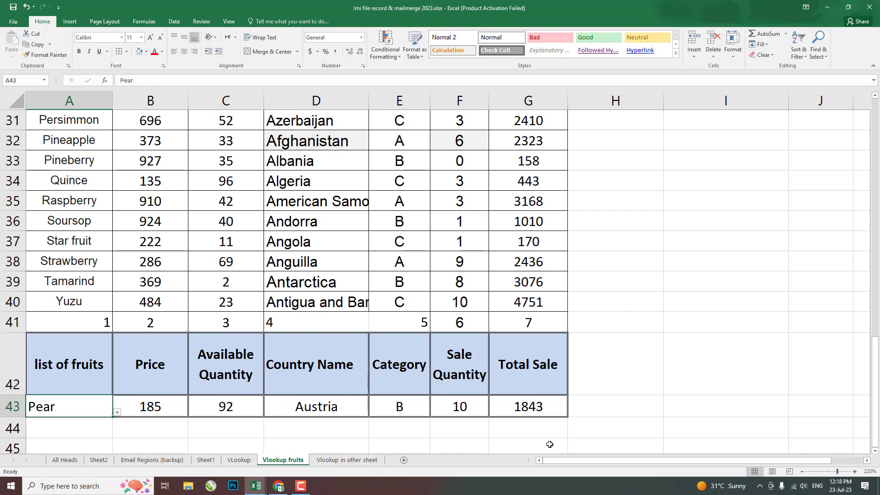
key("Up")
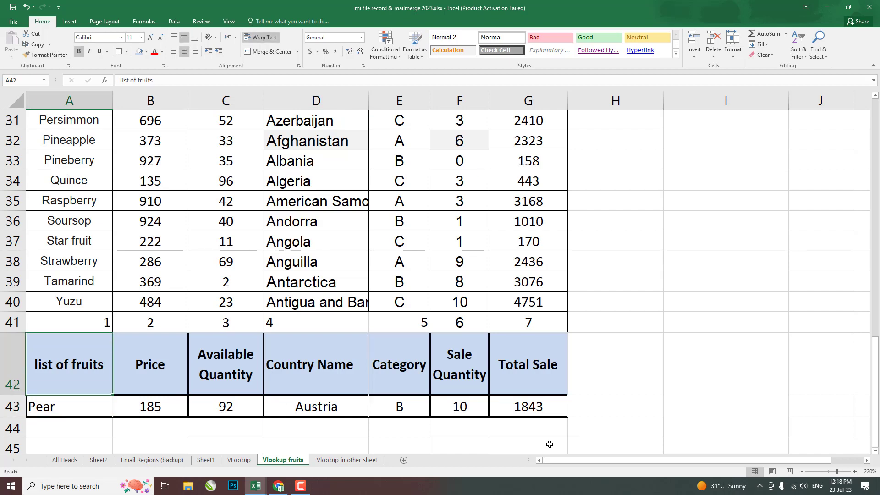
key("shift+Down")
key("Up")
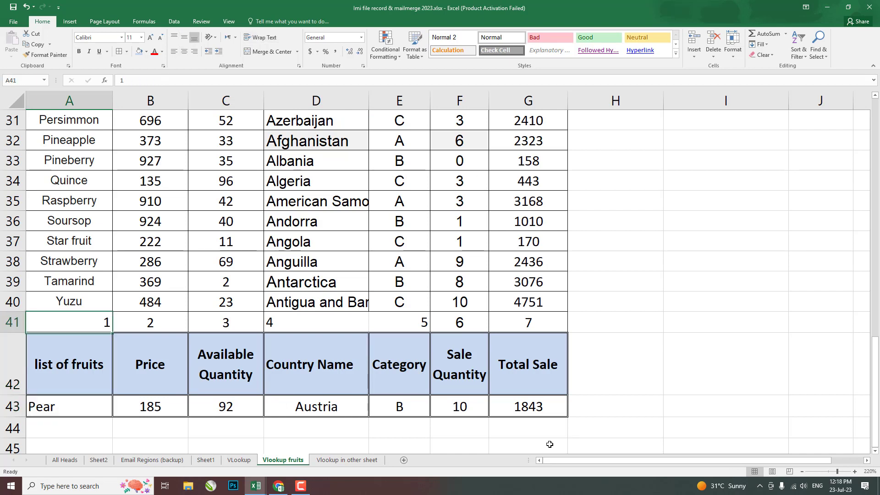
key("Down")
key("shift+Right")
key("shift+Right")
key("shift+Right")
key("shift+Right")
key("shift+Right")
key("shift+Right")
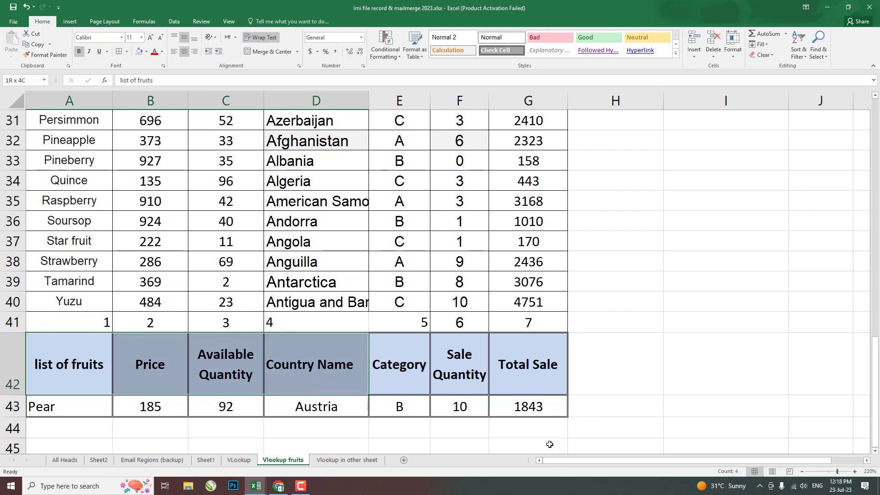
key("shift+Down")
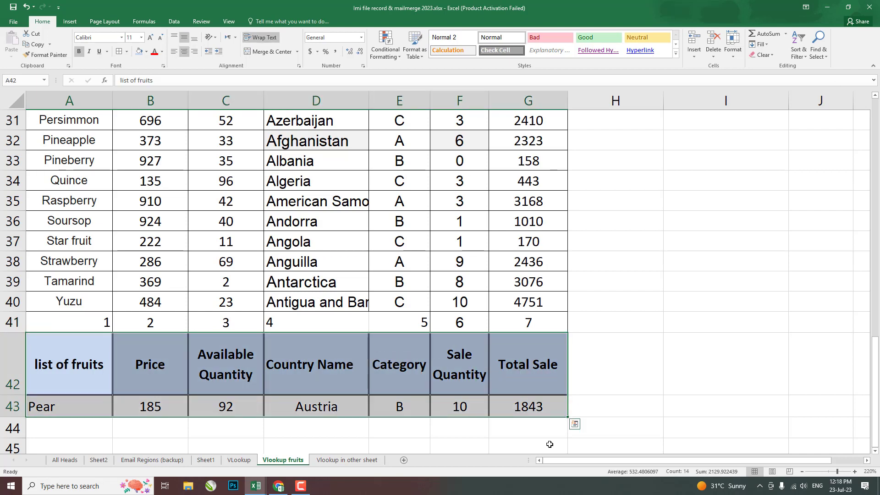
key("ctrl+c")
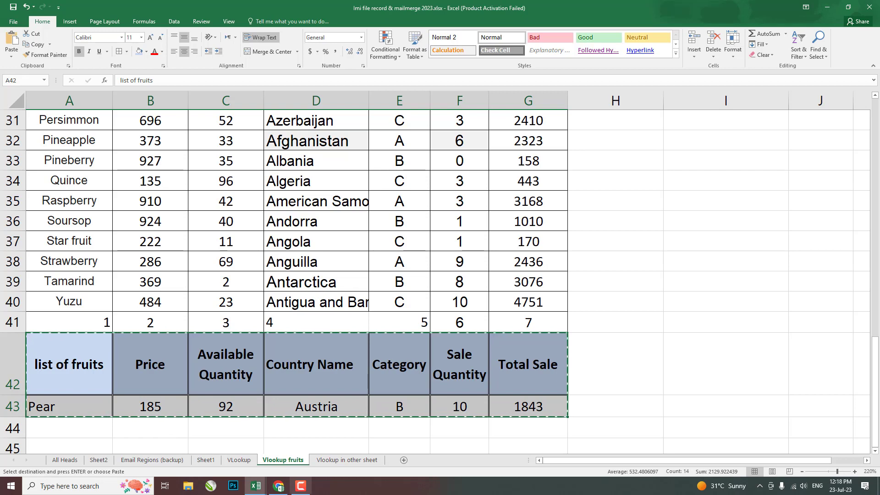
left_click(339, 459)
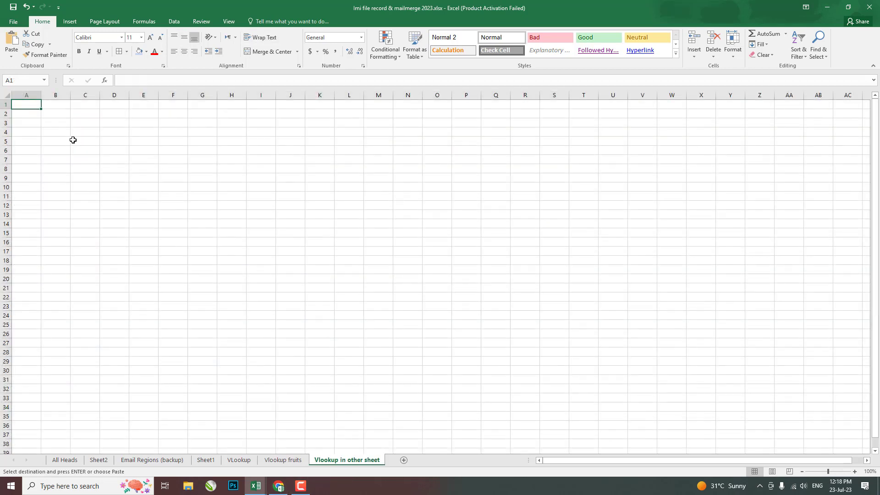
key("ctrl+v")
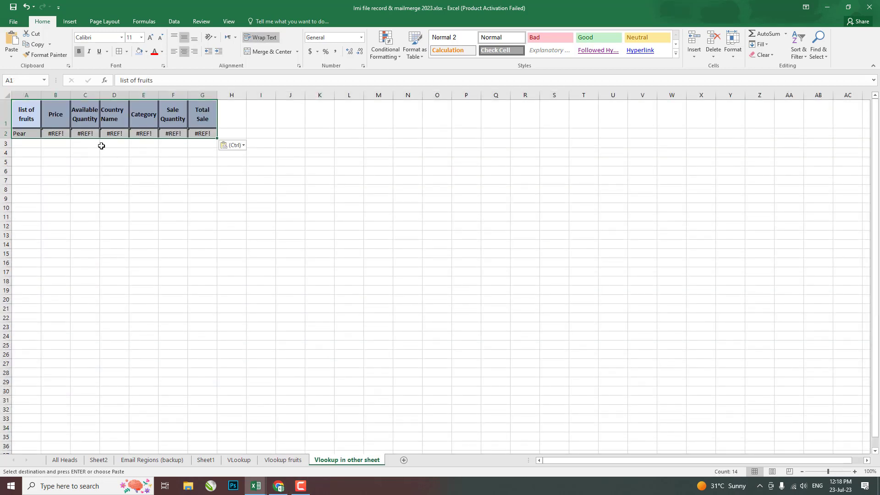
Step: Widen columns A through G equally so that the pasted headings have more room
left_click(112, 178)
left_click_drag(30, 96, 370, 96)
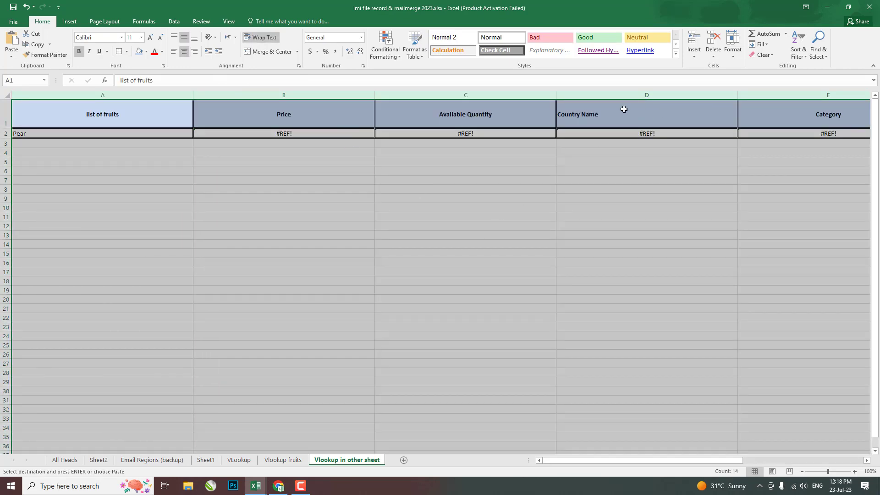
key("ctrl+z")
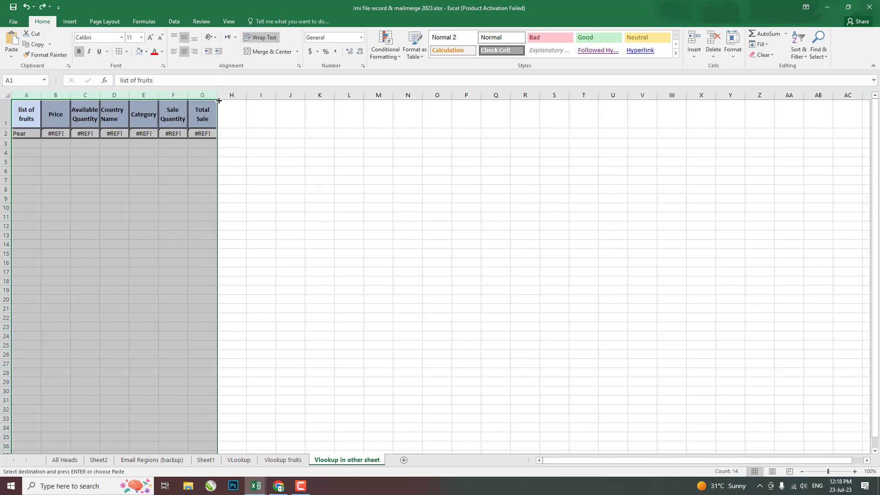
left_click_drag(218, 95, 243, 94)
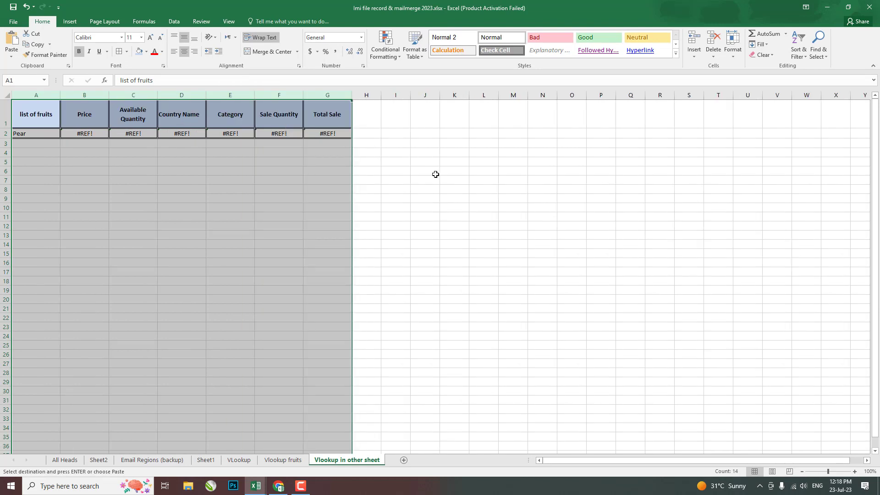
left_click(430, 172)
Step: Check which entries the pasted fruit drop-down in cell A2 offers
left_click_drag(43, 133, 222, 122)
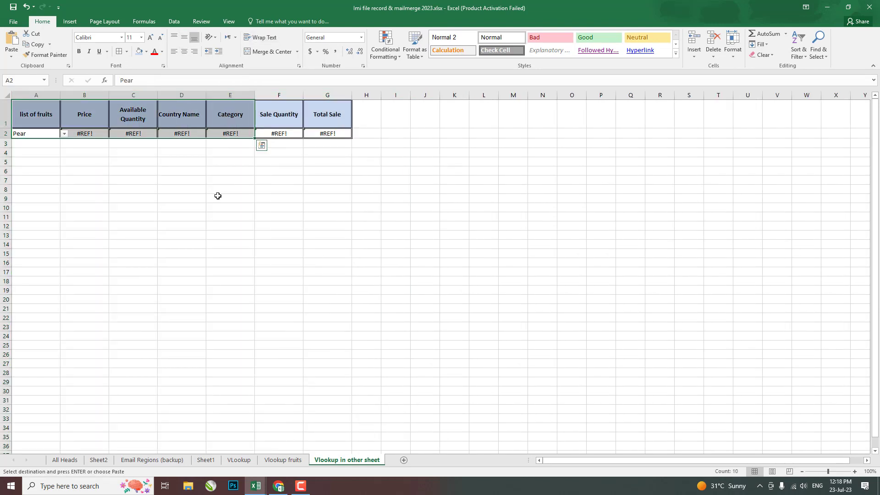
left_click(217, 206)
left_click_drag(39, 131, 69, 134)
left_click(55, 133)
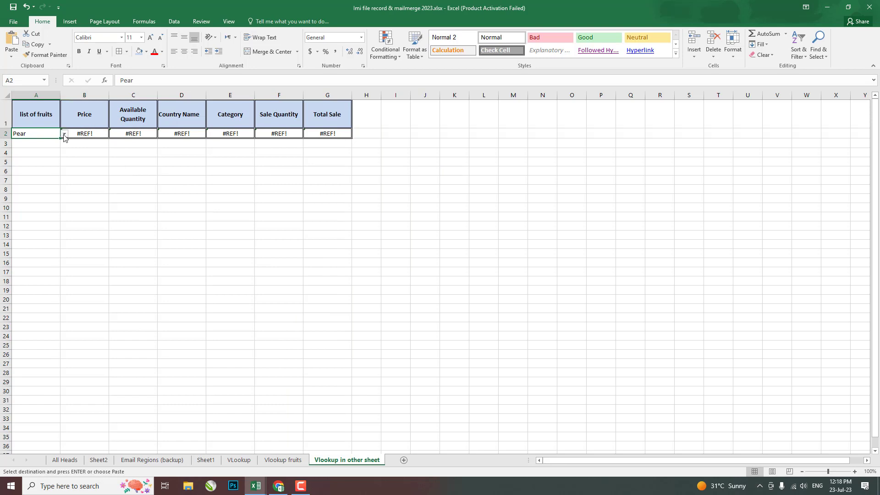
left_click(65, 133)
left_click(53, 142)
left_click(167, 229)
Step: Clear the broken lookup formulas from B2:G2, keeping the headings and borders
left_click_drag(84, 132, 328, 133)
key("ctrl+v")
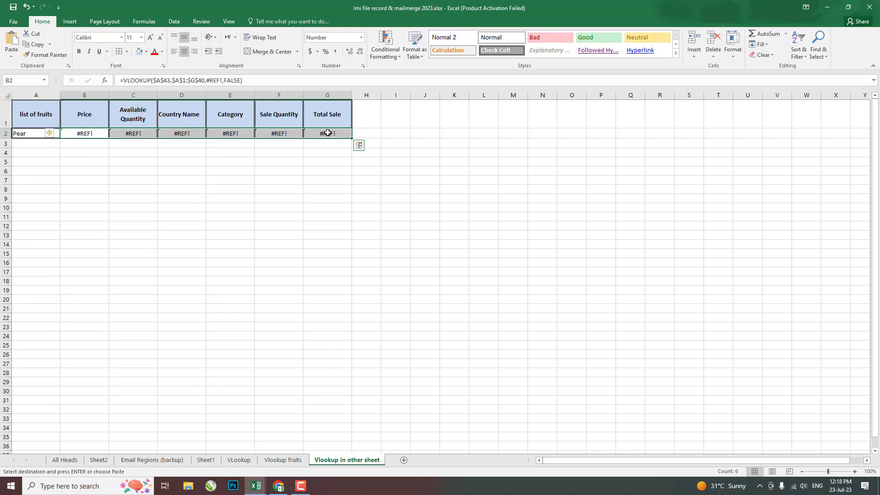
key("Delete")
key("Up")
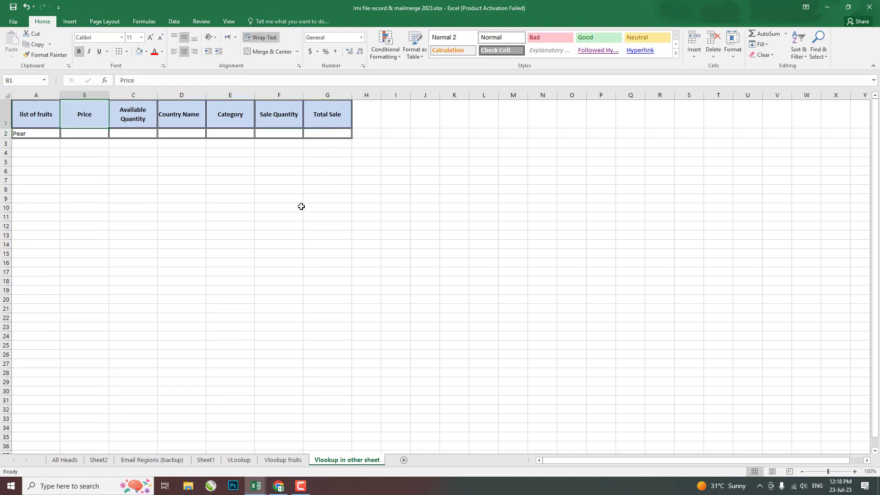
scroll(301, 205, "up", 7, "ctrl")
scroll(360, 230, "up", 3, "ctrl")
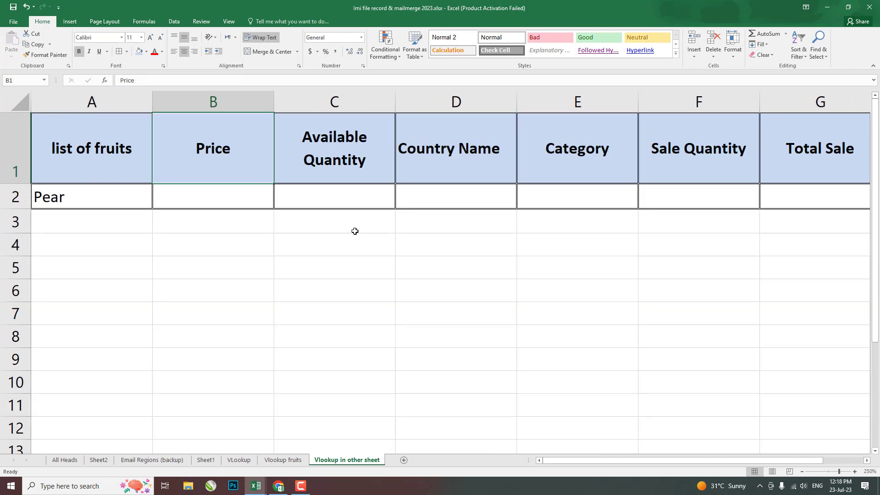
Step: Try to name the fruit range A2:A40 on the Vlookup fruits sheet "F list", and retry with a name beginning "frui"
left_click(131, 202)
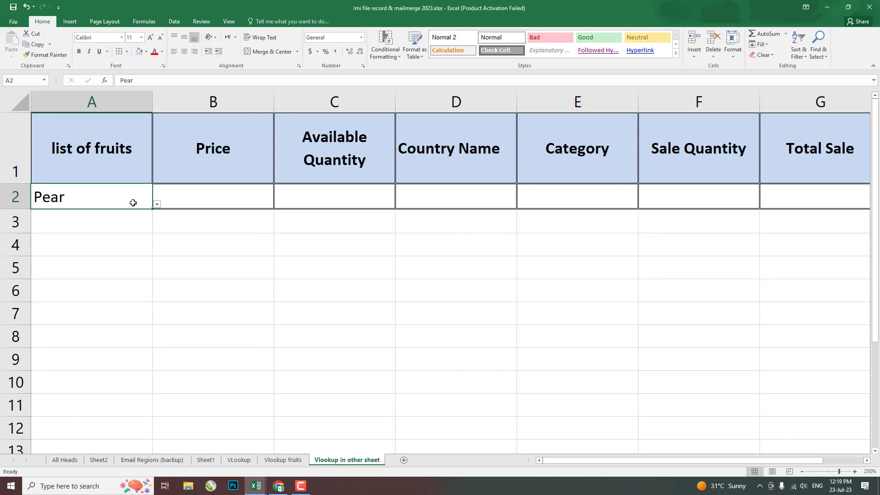
scroll(155, 421, "down", 1)
left_click(283, 459)
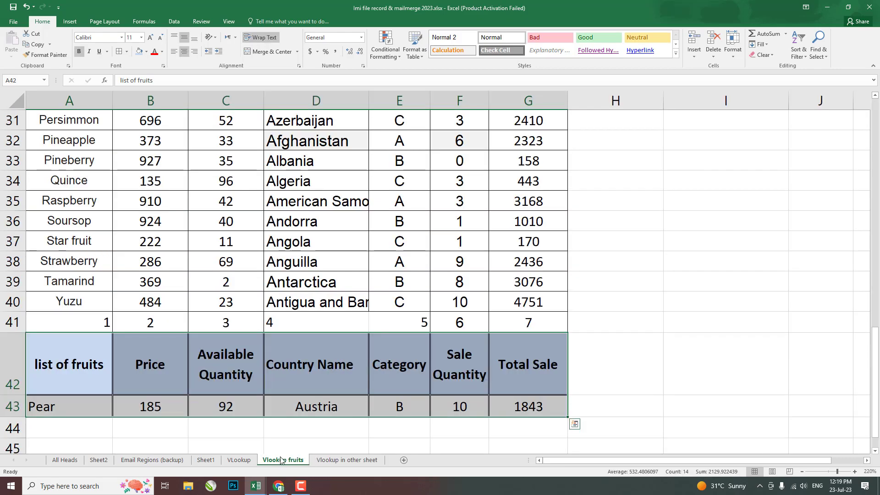
scroll(63, 352, "up", 10)
left_click(79, 161)
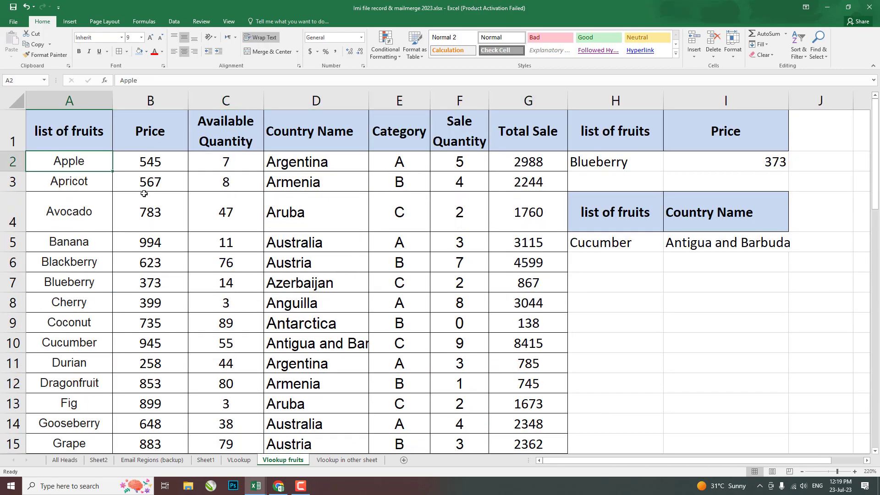
key("ctrl+shift+Down")
key("shift+Up")
key("shift+Up")
key("shift+Up")
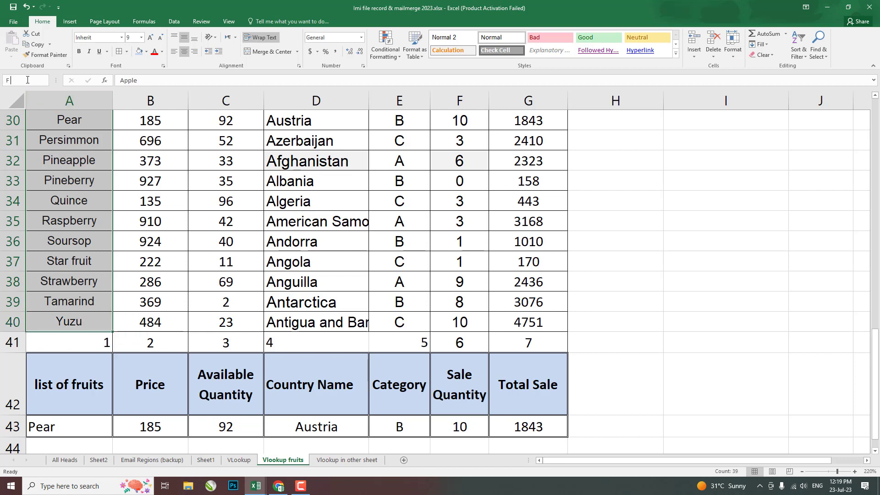
left_click(27, 80)
type("F list")
key("Return")
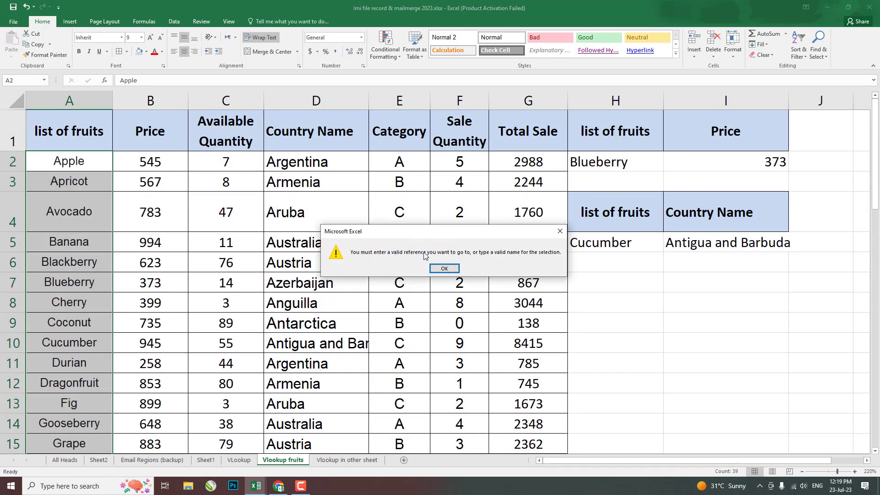
left_click(444, 268)
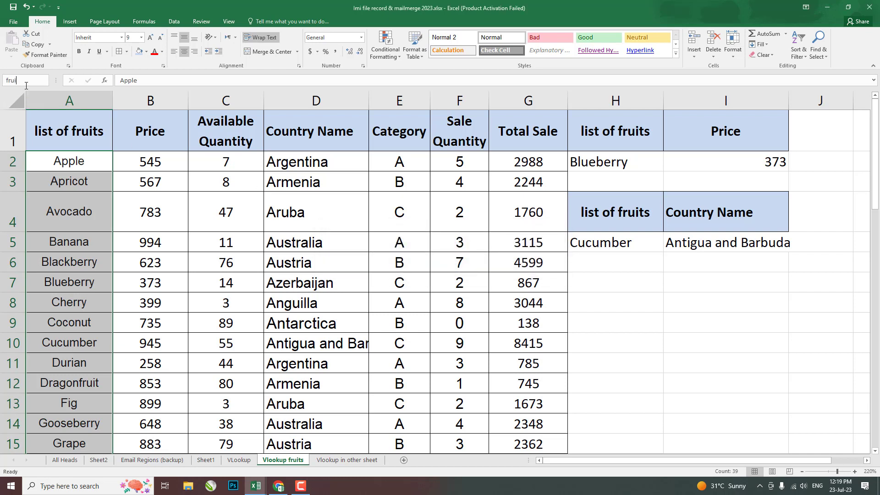
key("Return")
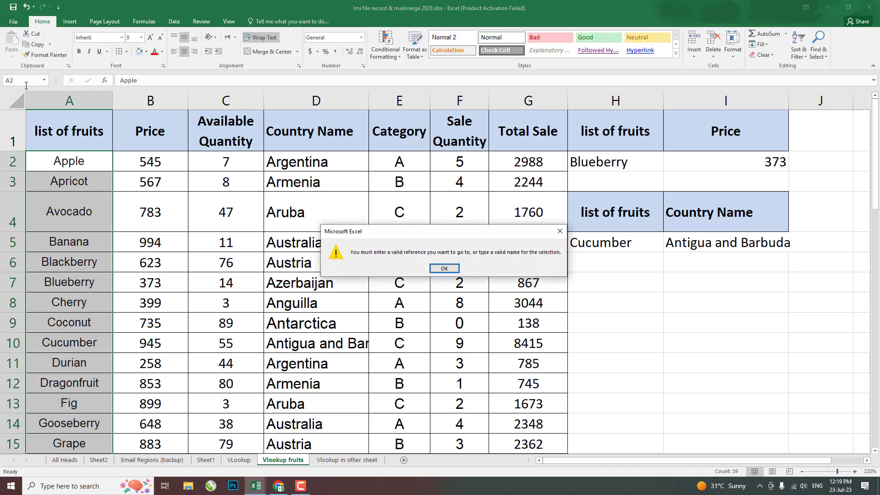
key("Return")
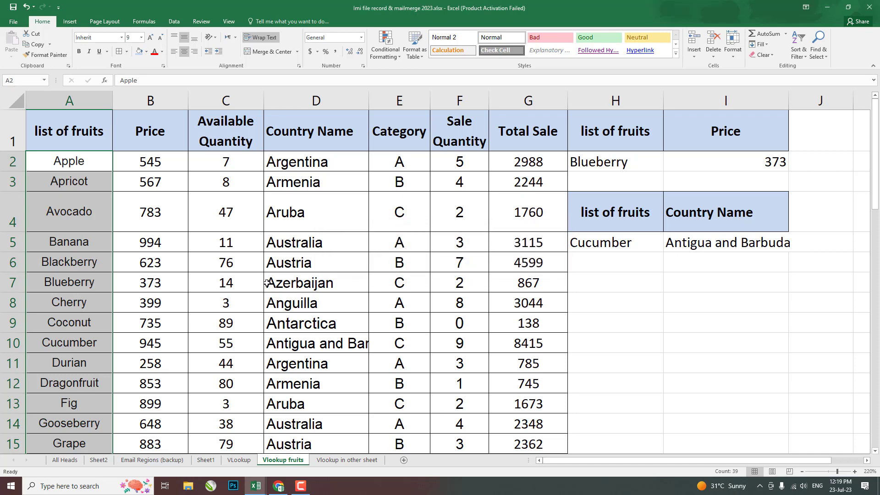
Step: Return to the Vlookup in other sheet worksheet and check the fruit drop-down in A2 again
scroll(222, 340, "down", 5)
left_click(222, 340)
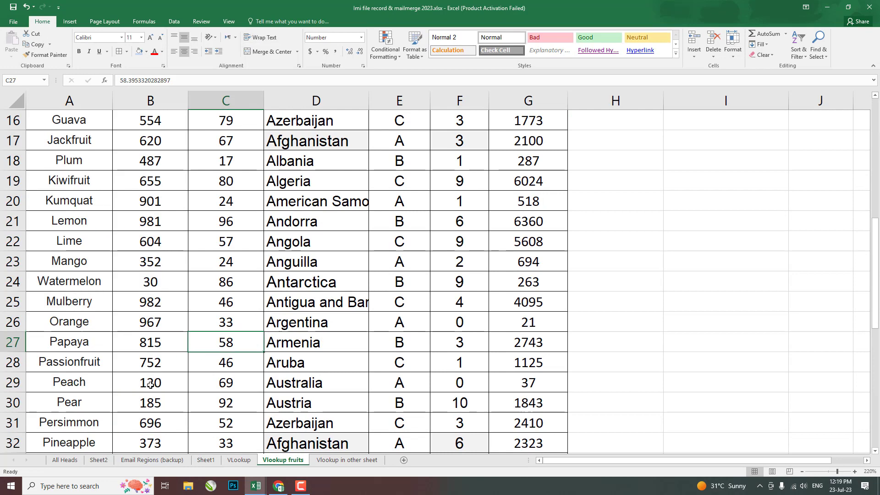
scroll(156, 387, "down", 4)
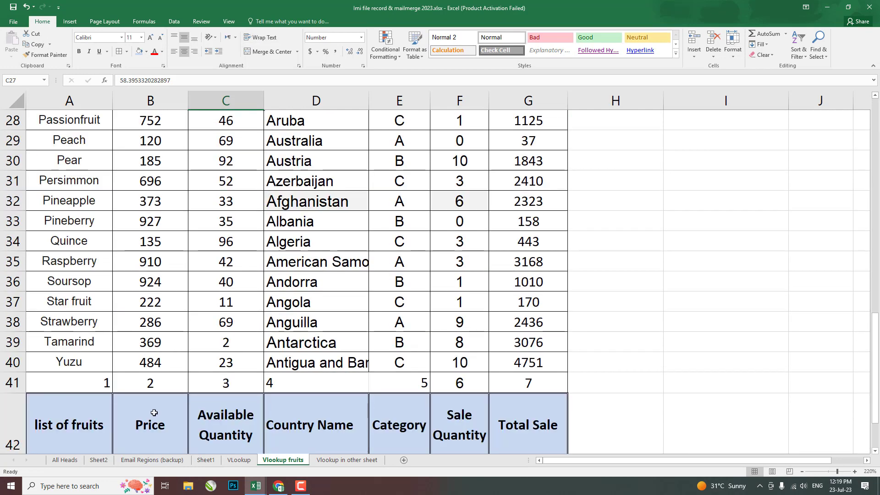
left_click(326, 460)
scroll(82, 225, "up", 1)
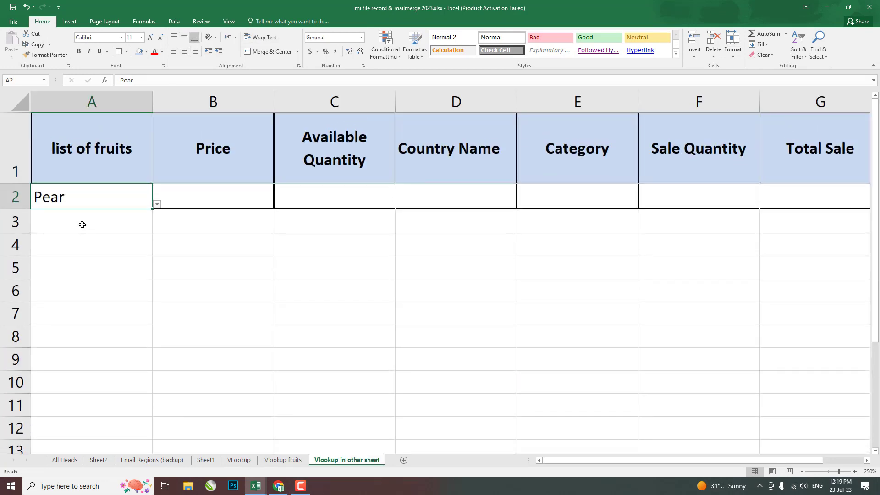
left_click(157, 204)
left_click(108, 203)
type("=")
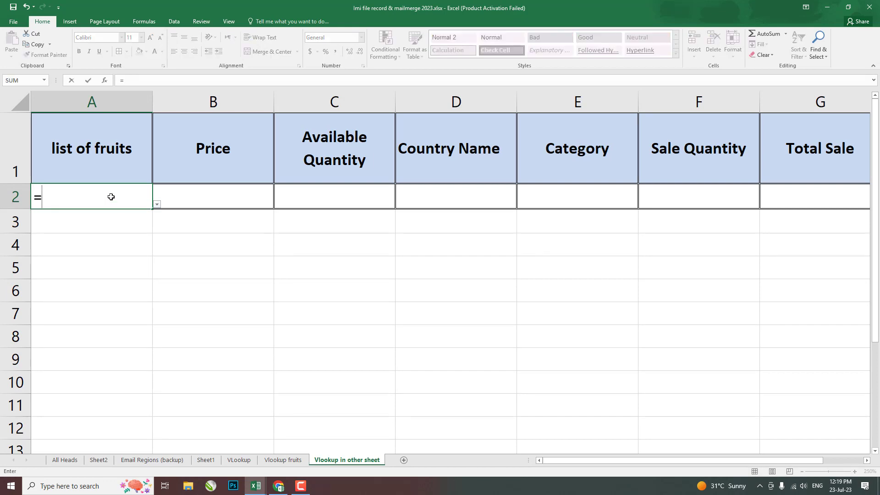
left_click(174, 21)
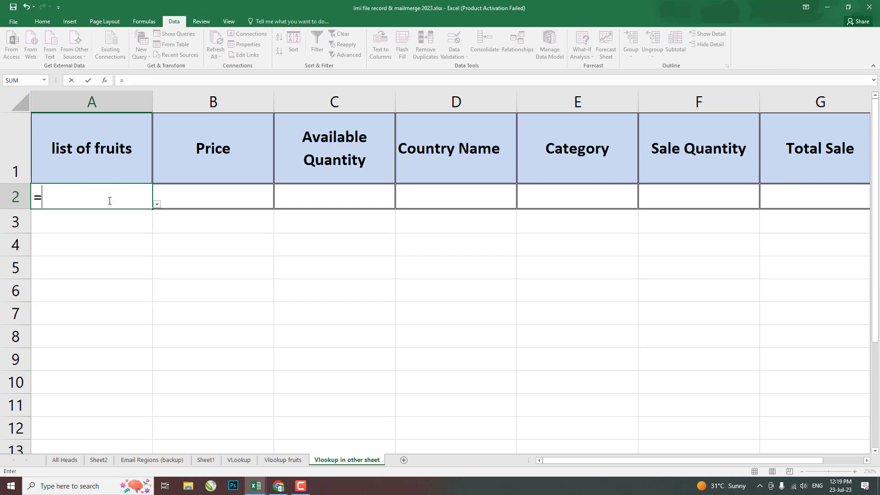
key("Escape")
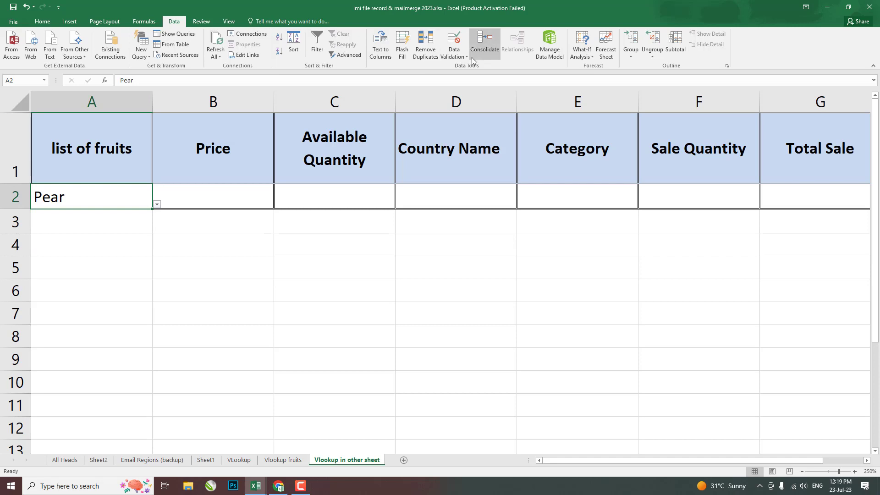
Step: Append the fruit range A2:A40 of the Vlookup fruits sheet to the list source of cell A2's data validation
left_click(454, 51)
left_click(472, 67)
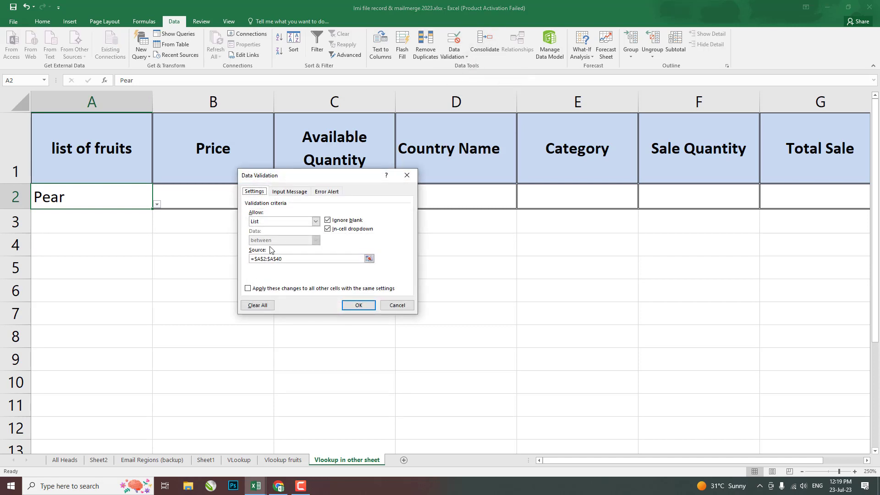
left_click(295, 259)
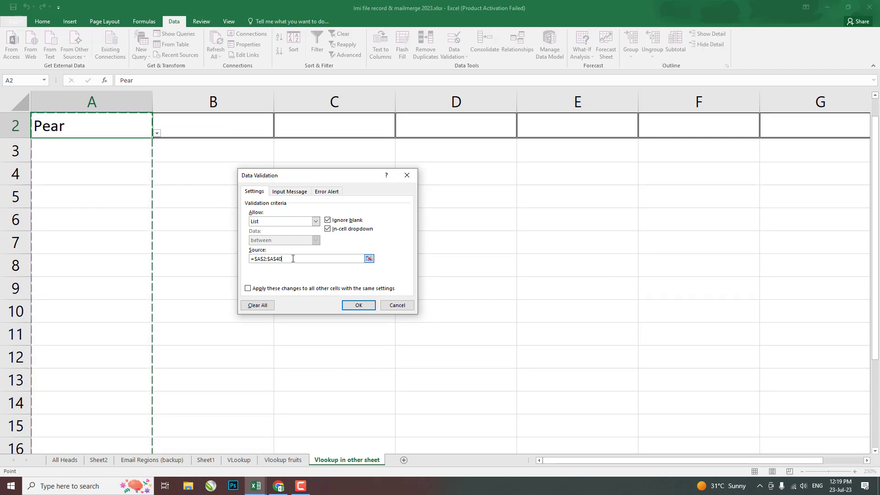
left_click(316, 221)
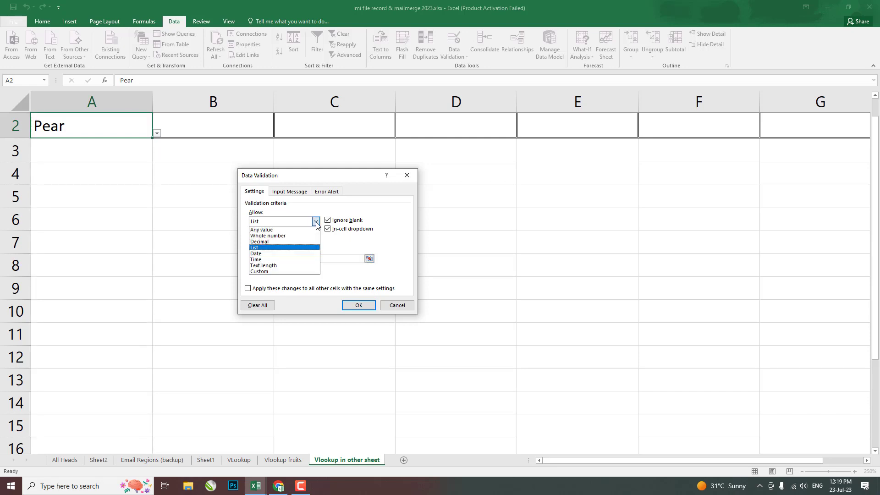
left_click(316, 222)
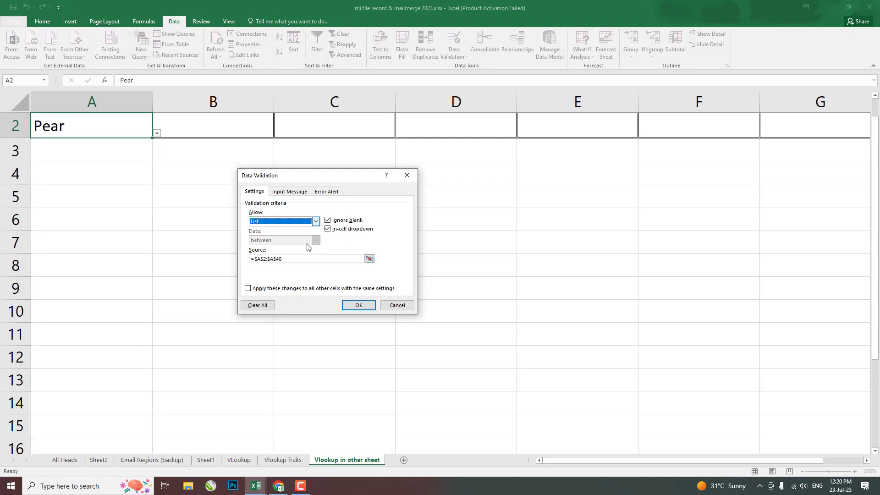
left_click_drag(281, 259, 254, 258)
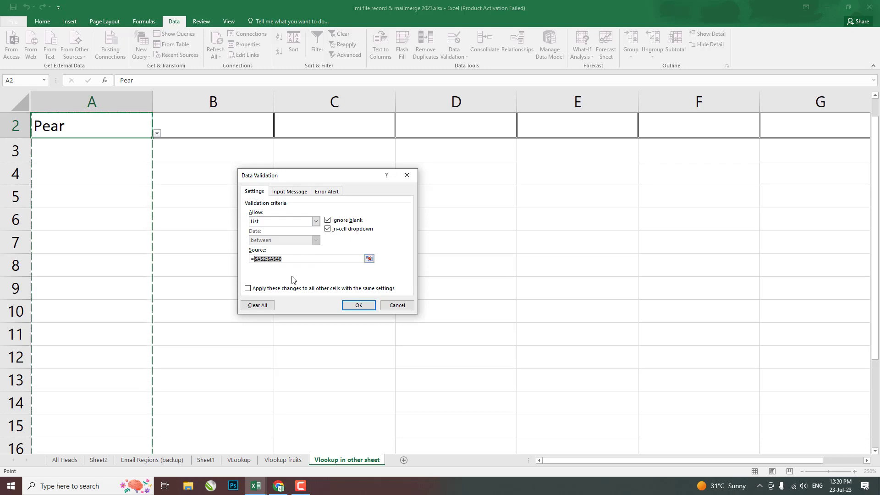
left_click(295, 461)
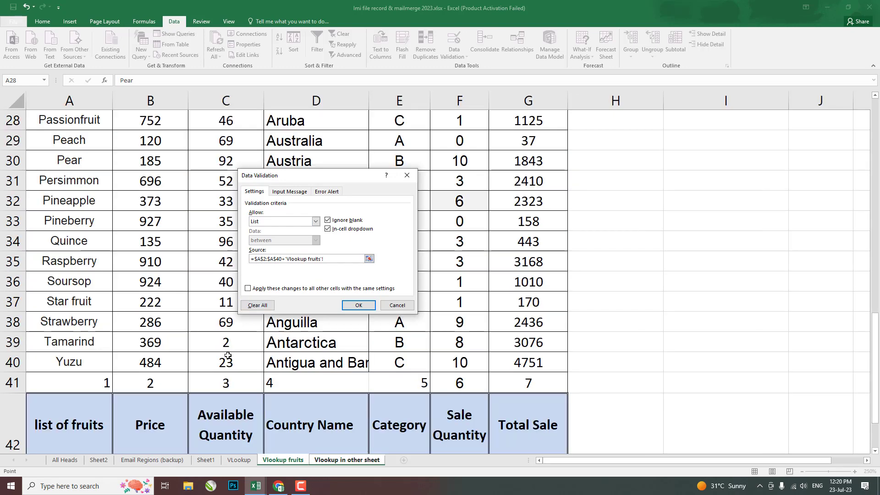
scroll(76, 260, "up", 9)
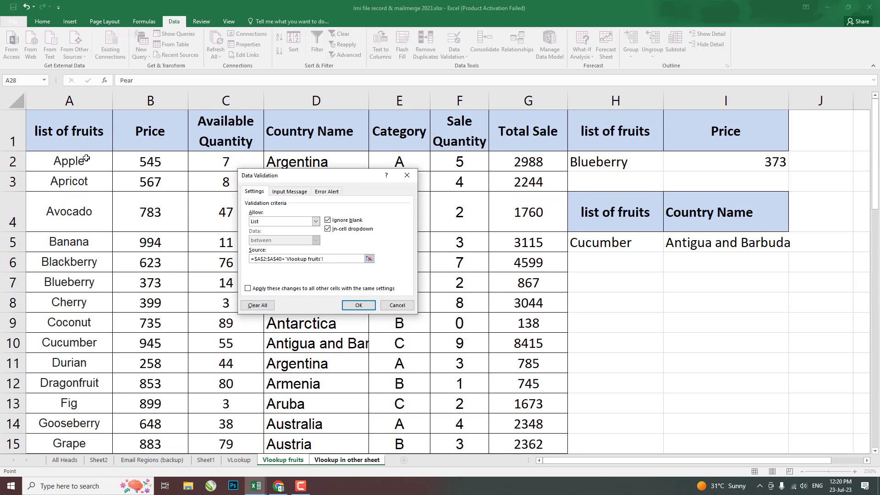
left_click_drag(84, 159, 95, 349)
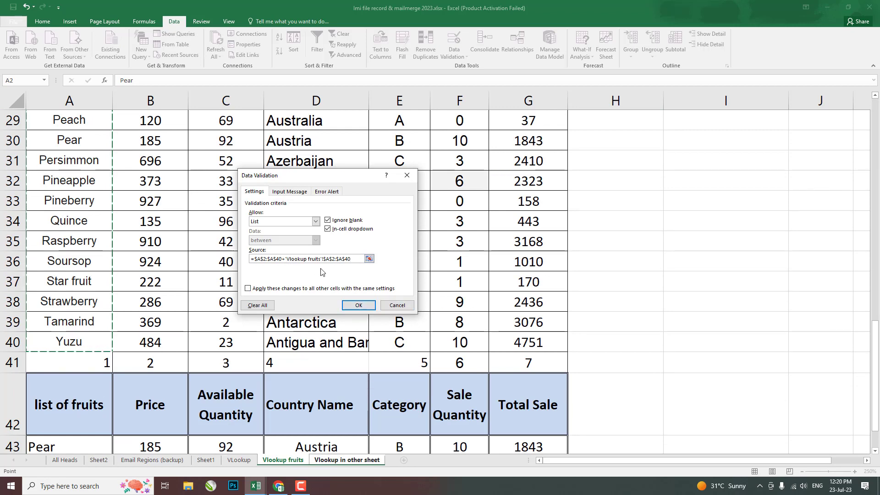
left_click(373, 306)
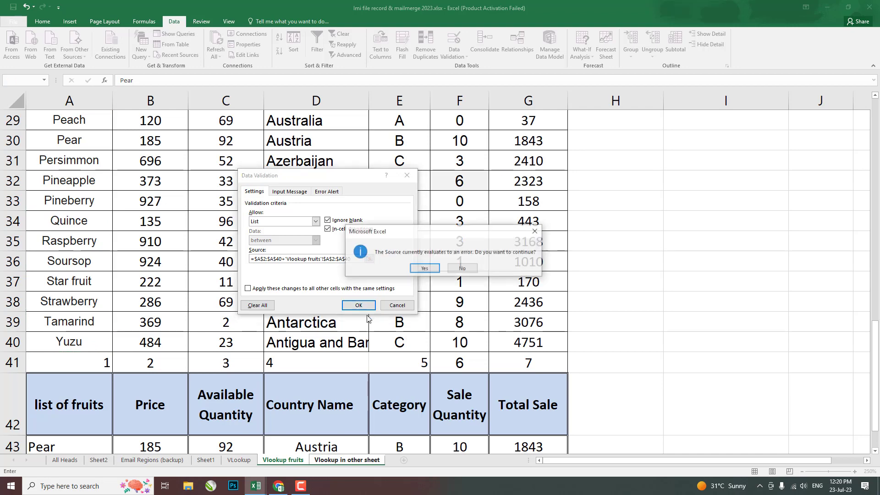
left_click(420, 273)
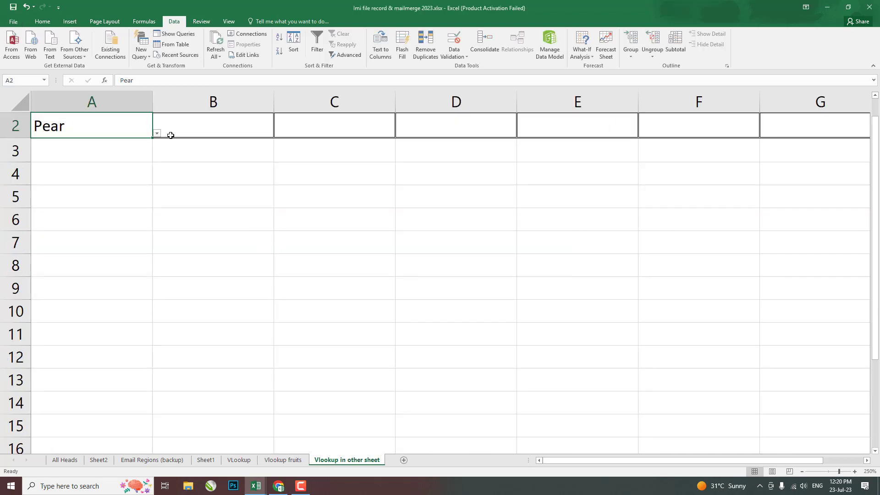
Step: Test the fruit drop-down in cell A2 with the extended source
left_click(161, 134)
left_click(137, 131)
scroll(130, 163, "up", 1)
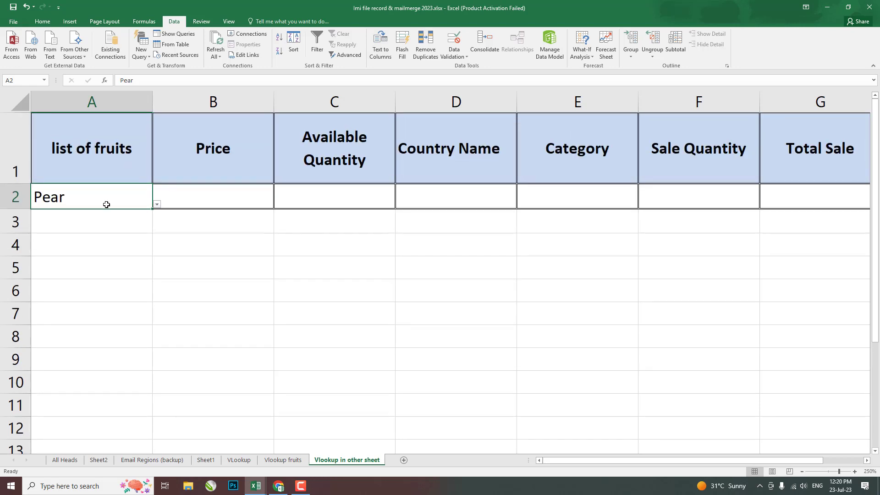
Step: Remove the local $A$2:$A$40 reference and plus sign from A2's validation source, keeping only 'Vlookup fruits'!$A$2:$A$40
left_click(460, 54)
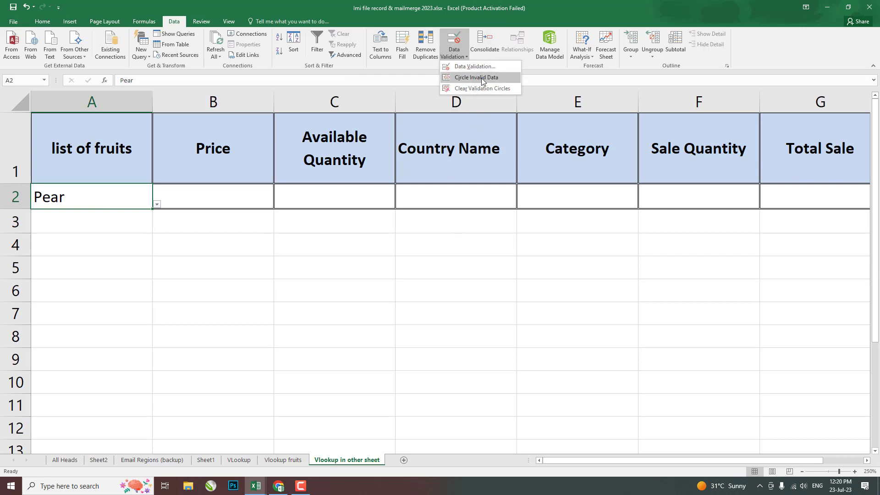
left_click(492, 89)
left_click(461, 54)
left_click(468, 67)
left_click(285, 259)
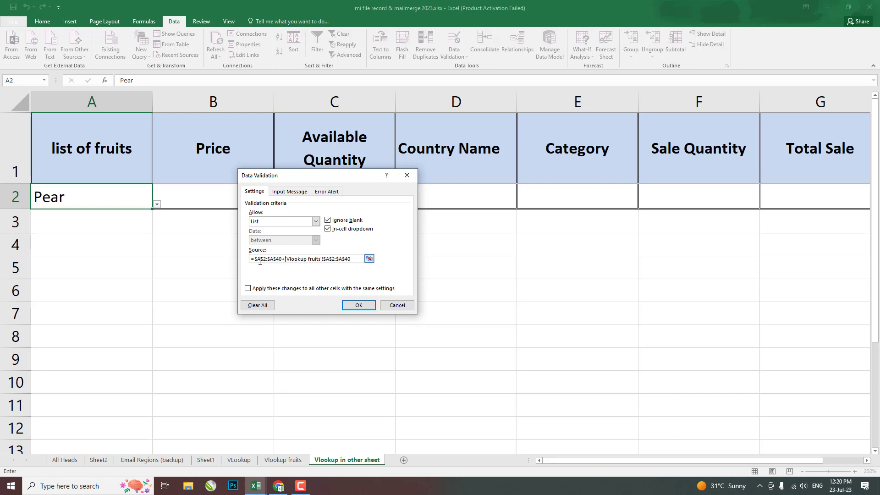
left_click_drag(256, 259, 286, 260)
key("BackSpace")
key("Return")
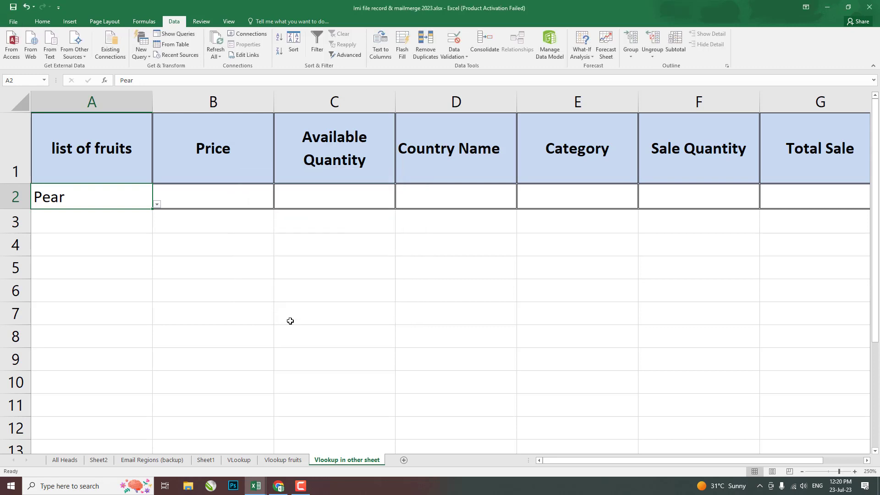
Step: Choose Raspberry from the fruit drop-down in cell A2 and recheck the entries it offers
left_click(158, 205)
left_click(79, 294)
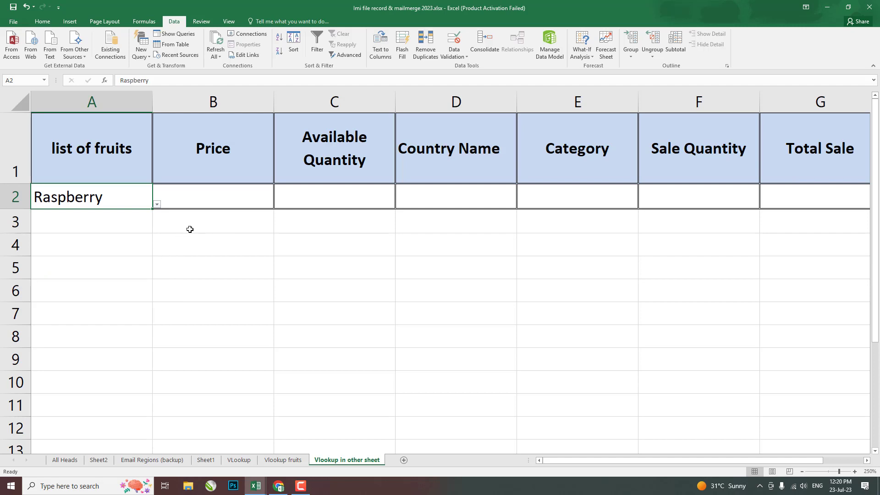
left_click(158, 206)
key("Escape")
left_click(220, 201)
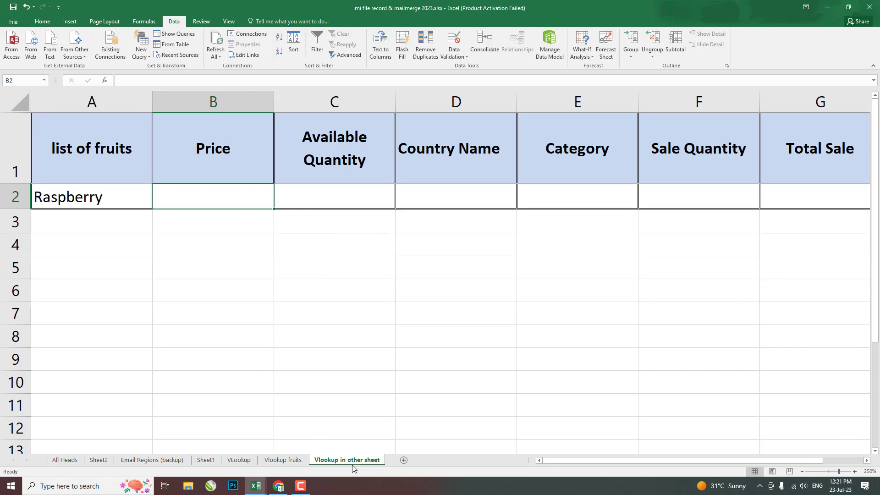
Step: Clear the old lookup block A42:G43 below the fruit table on the Vlookup fruits sheet, including its contents and formatting
left_click(283, 459)
scroll(202, 285, "up", 10)
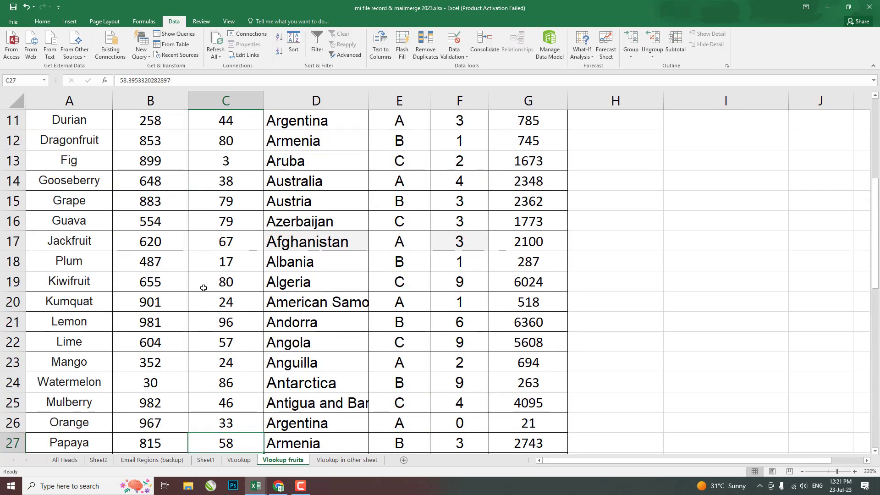
scroll(203, 288, "down", 12)
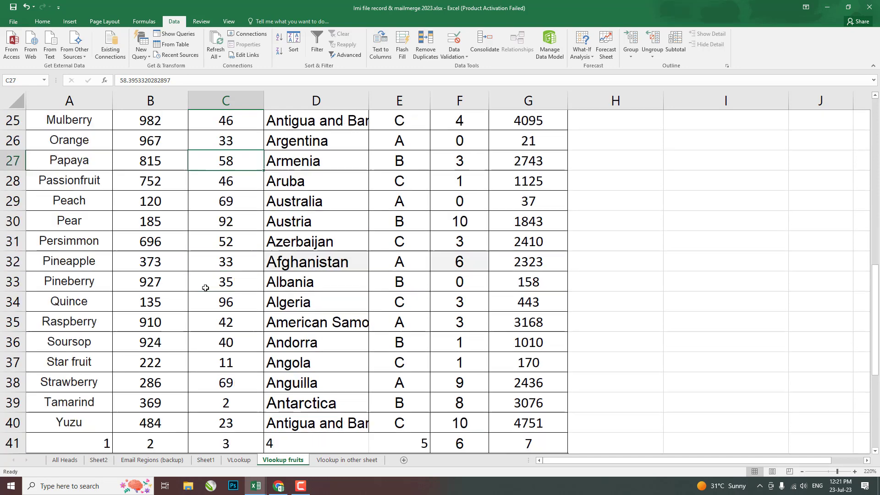
left_click_drag(46, 232, 527, 285)
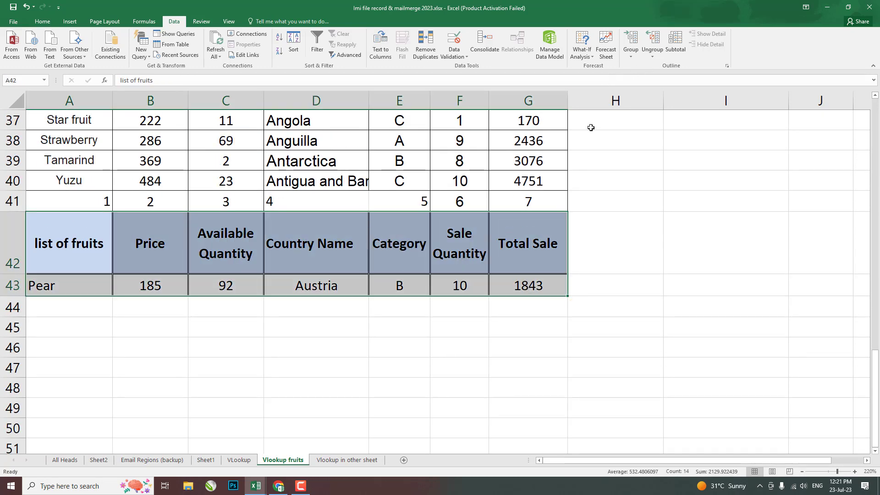
scroll(590, 128, "up", 5)
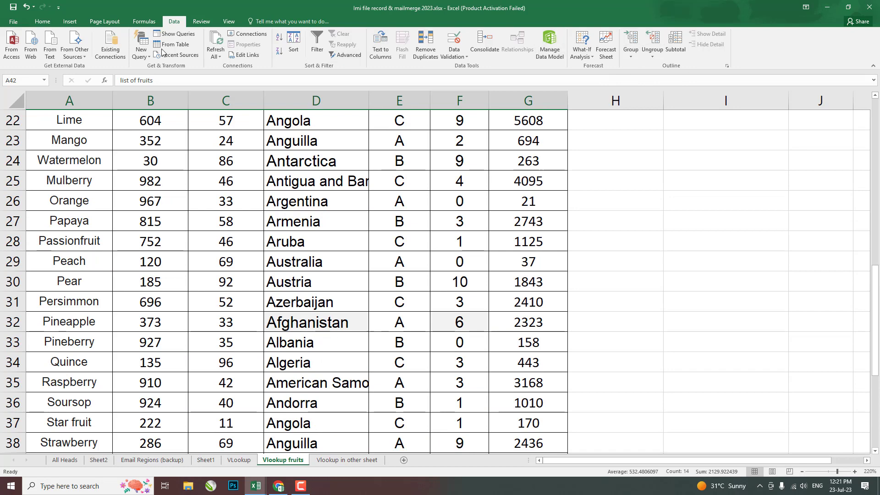
left_click(42, 22)
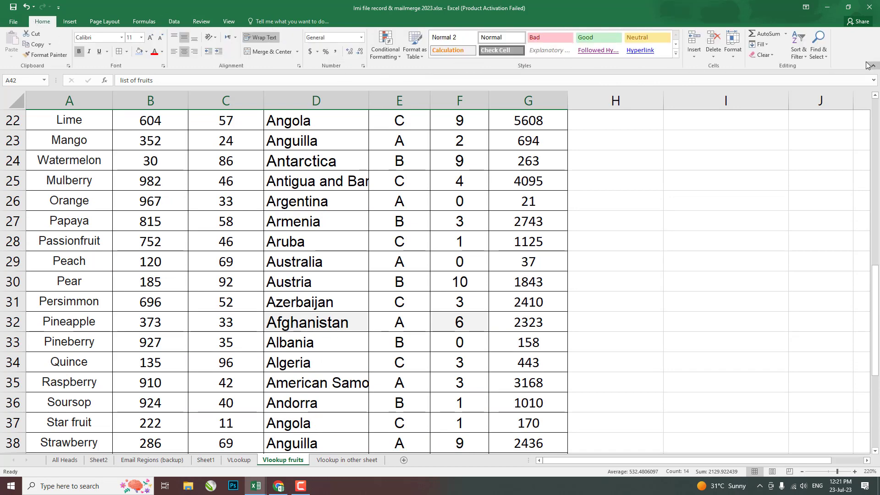
left_click(763, 55)
left_click(779, 68)
scroll(735, 249, "down", 4)
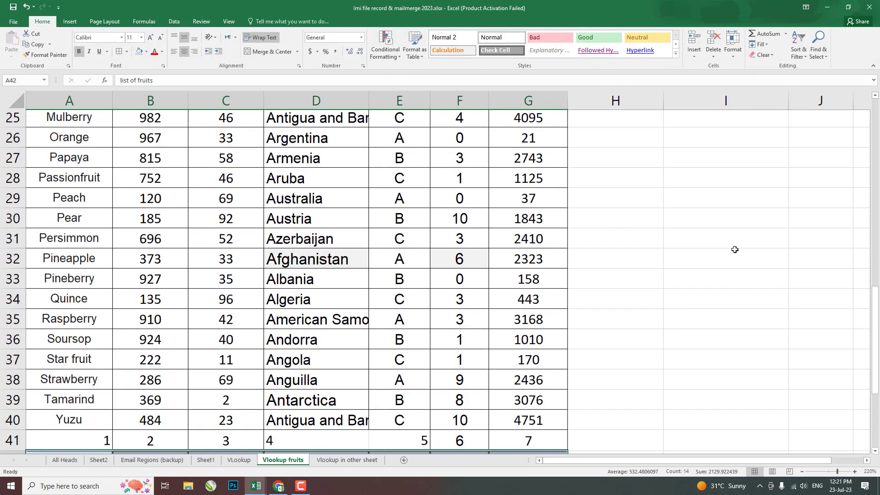
left_click(726, 241)
scroll(627, 272, "up", 1)
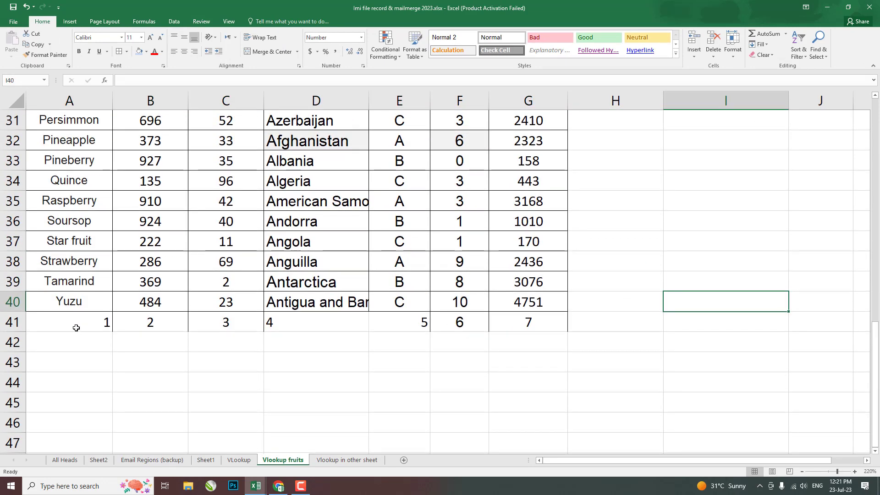
left_click_drag(76, 331, 506, 331)
left_click(511, 369)
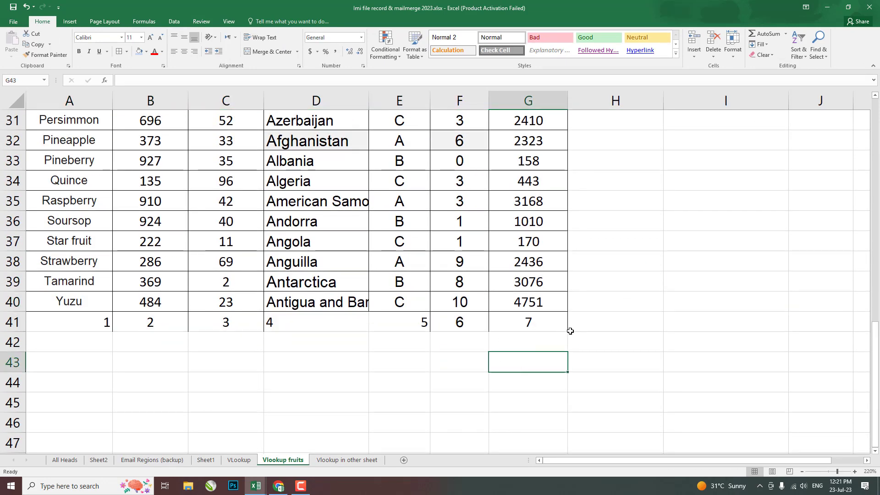
scroll(570, 331, "up", 5)
scroll(570, 330, "up", 5)
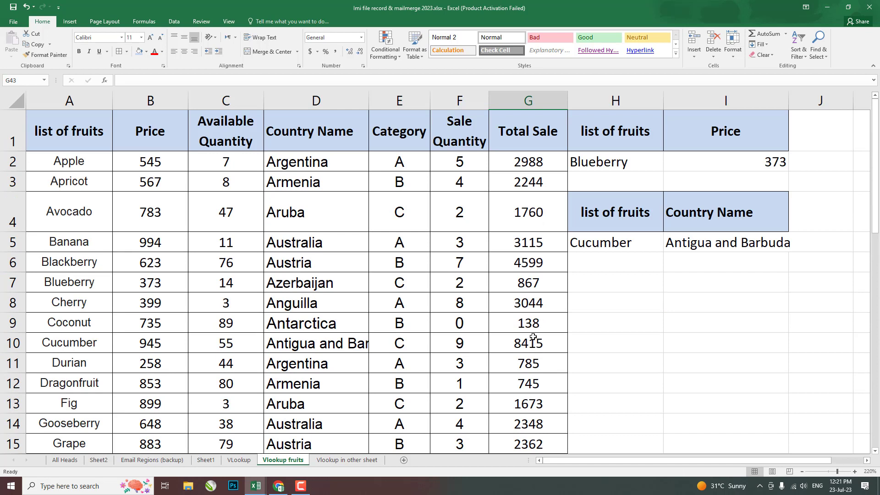